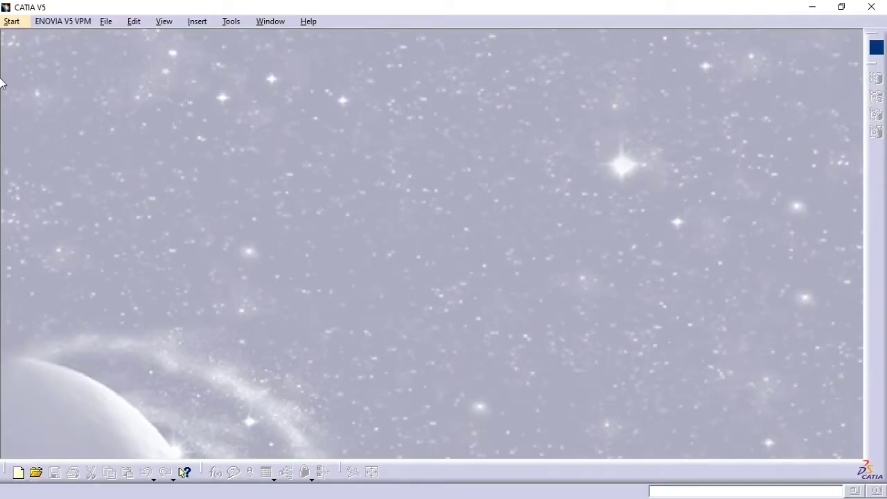
# - Create a new Assembly Design product with the part number REVOLUTE JOINT
pyautogui.click(11, 22)
pyautogui.moveTo(42, 56)
pyautogui.click(199, 68)
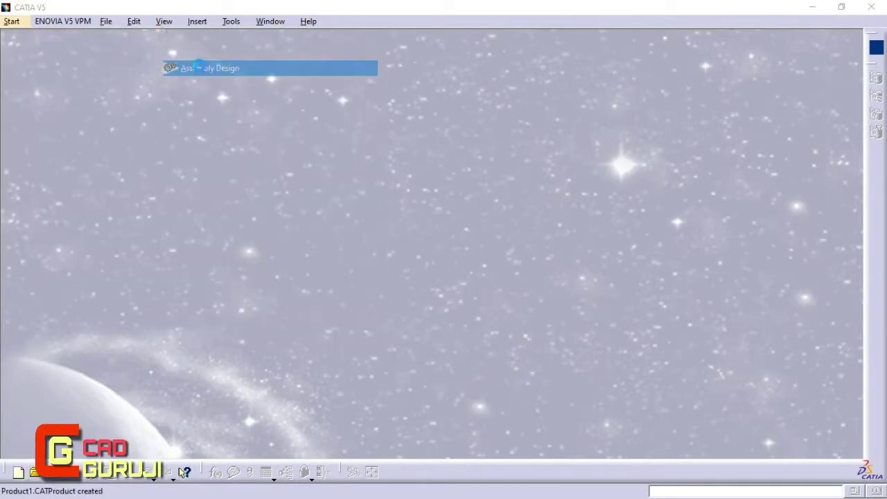
pyautogui.doubleClick(825, 423)
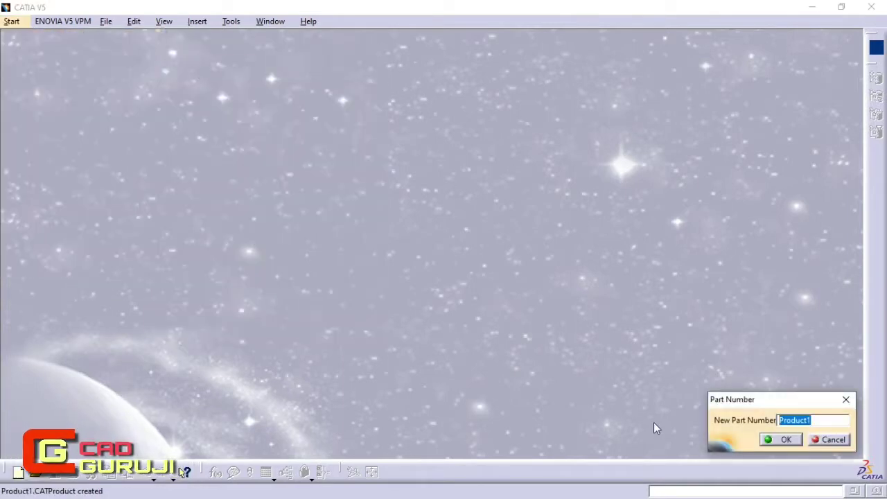
pyautogui.write('REVOLUTE JOINT')
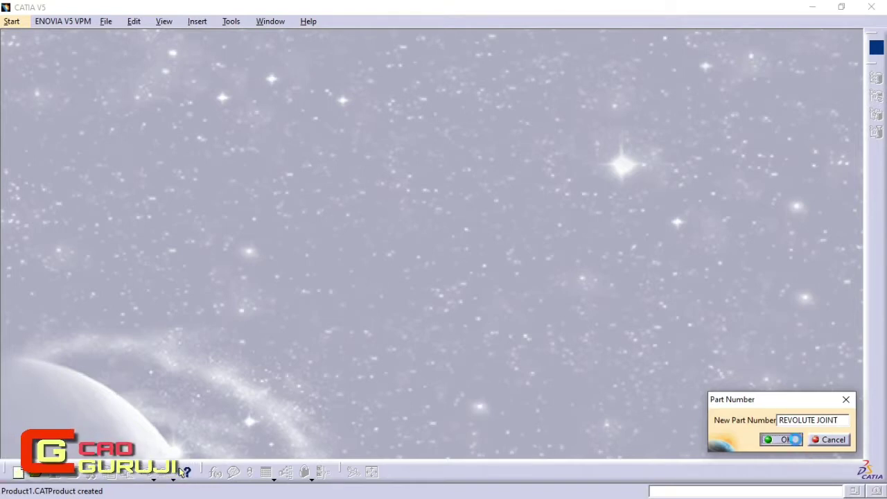
pyautogui.click(782, 439)
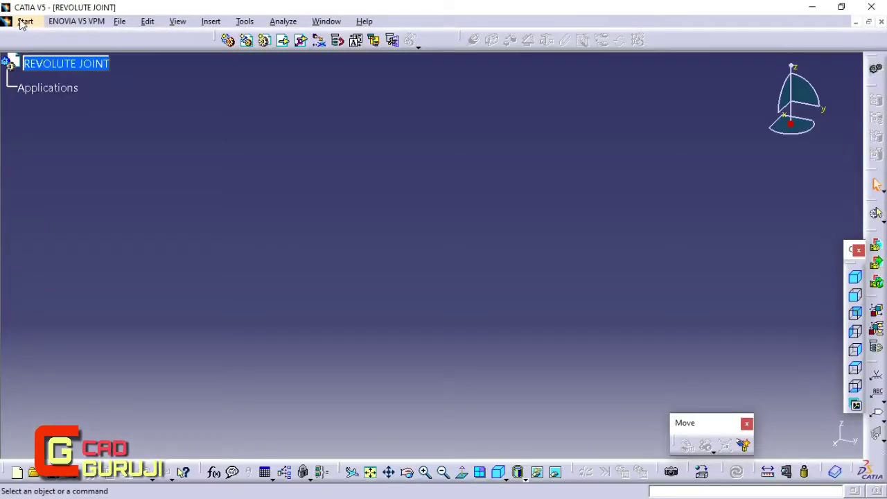
# - Insert the existing components BASE.CATPart and ROTOR.CATPart into the REVOLUTE JOINT product
pyautogui.click(48, 63)
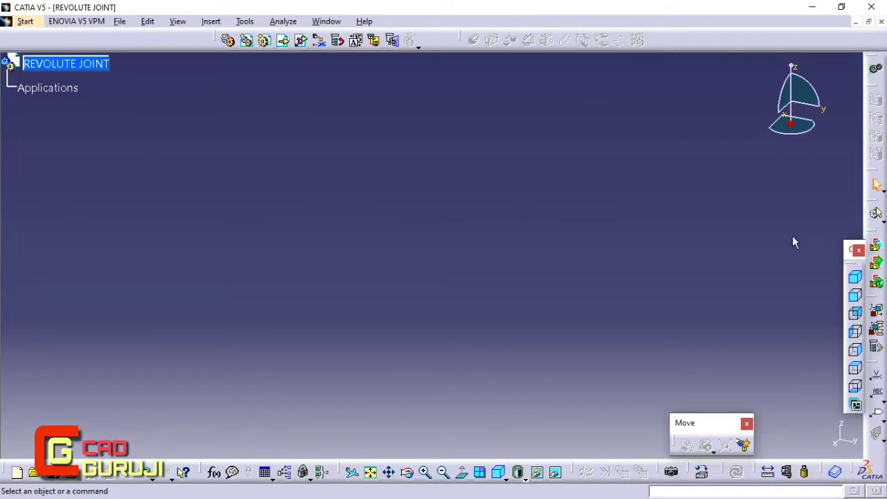
pyautogui.moveTo(845, 258); pyautogui.dragTo(817, 236)
pyautogui.click(282, 40)
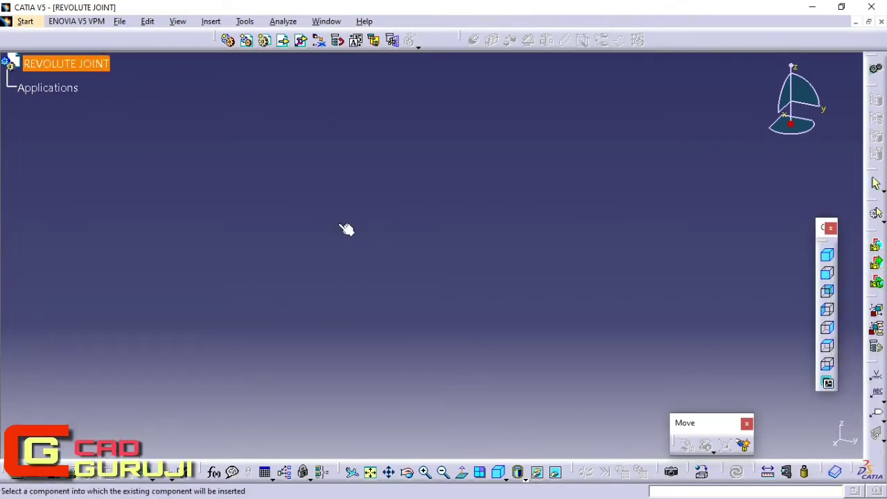
pyautogui.click(88, 64)
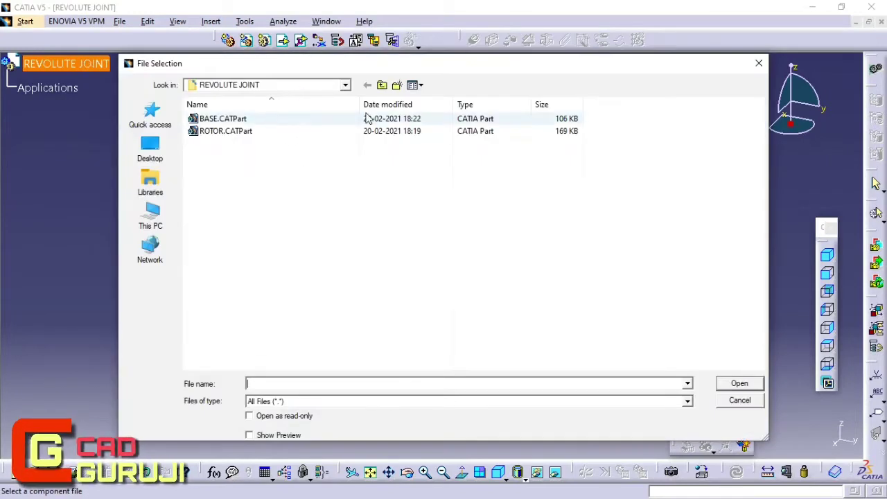
pyautogui.click(258, 120)
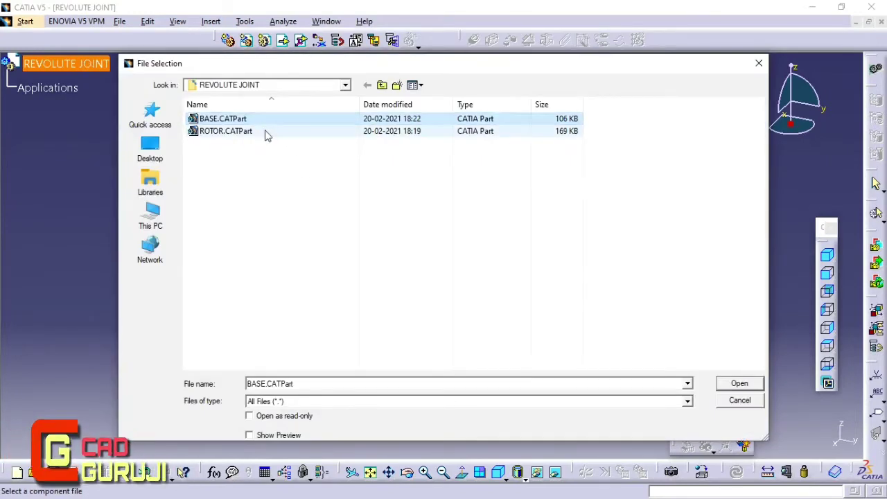
pyautogui.keyDown('shift'); pyautogui.click(266, 131); pyautogui.keyUp('shift')
pyautogui.click(740, 383)
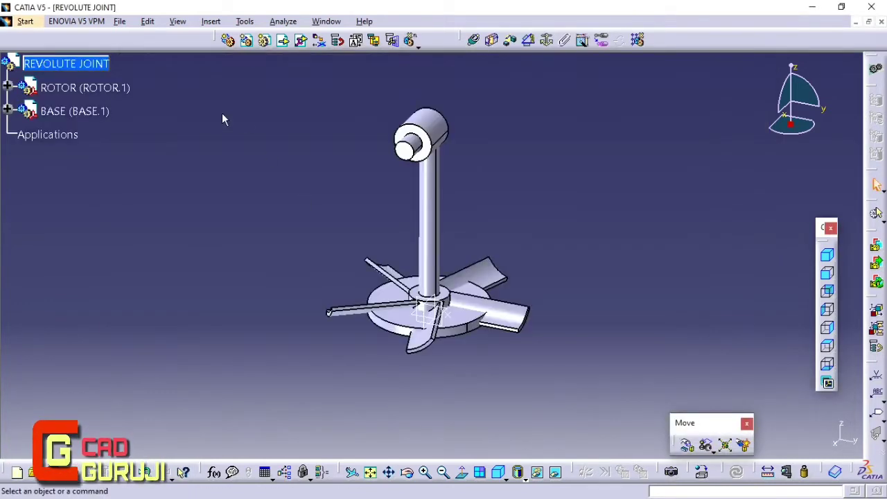
# - Manipulate the rotor by rotating it about the Y axis, then moving it along X and Z to sit upright in front of the base's shaft
pyautogui.click(687, 445)
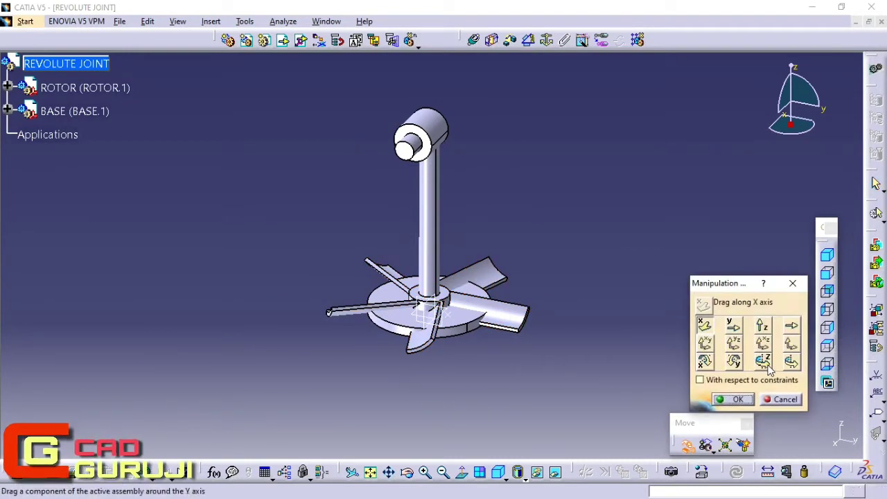
pyautogui.click(735, 361)
pyautogui.moveTo(488, 267); pyautogui.dragTo(437, 312)
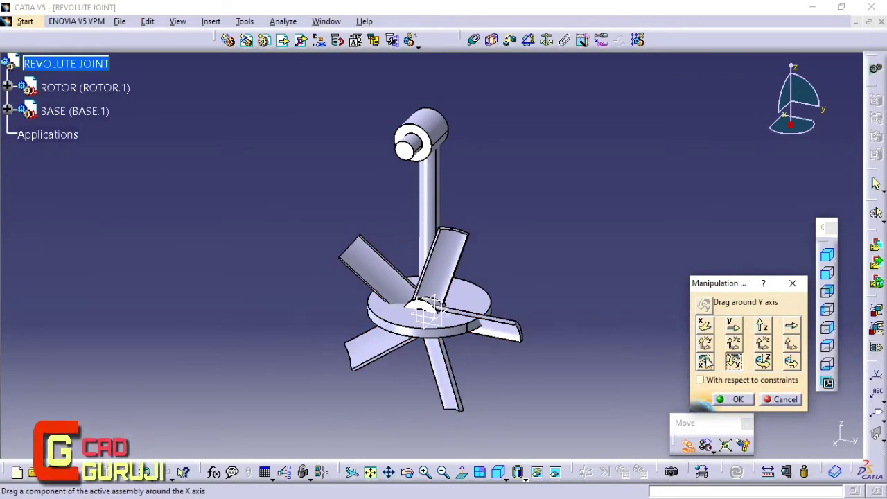
pyautogui.click(704, 325)
pyautogui.moveTo(451, 378); pyautogui.dragTo(387, 414)
pyautogui.click(763, 325)
pyautogui.moveTo(400, 371); pyautogui.dragTo(402, 175)
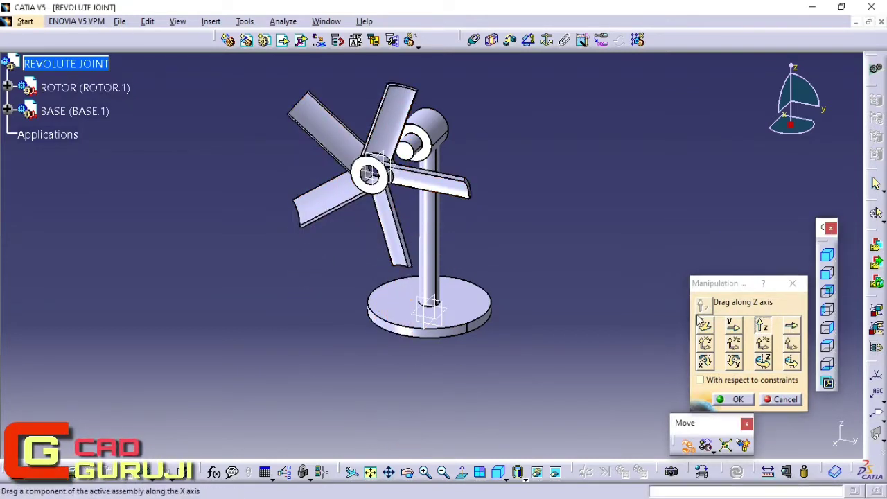
pyautogui.click(736, 402)
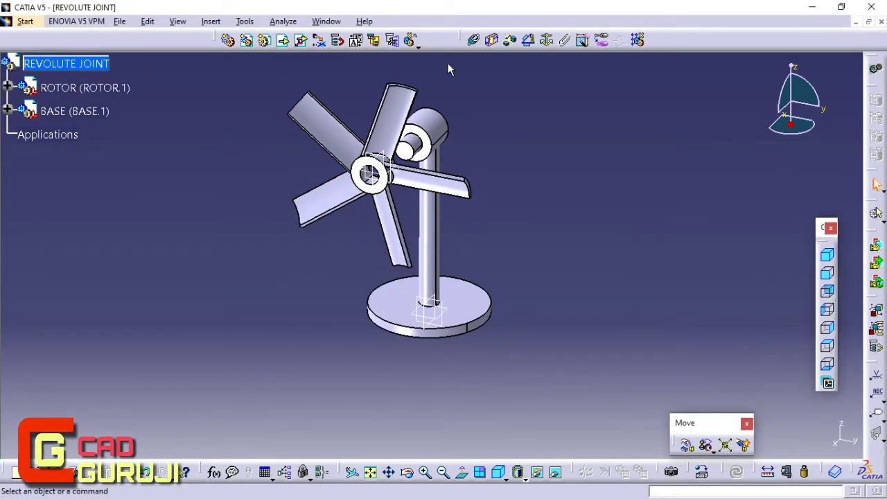
# - Fix the base in place and add a coincidence constraint between the rotor's hole axis and the base's shaft axis
pyautogui.click(546, 40)
pyautogui.click(461, 305)
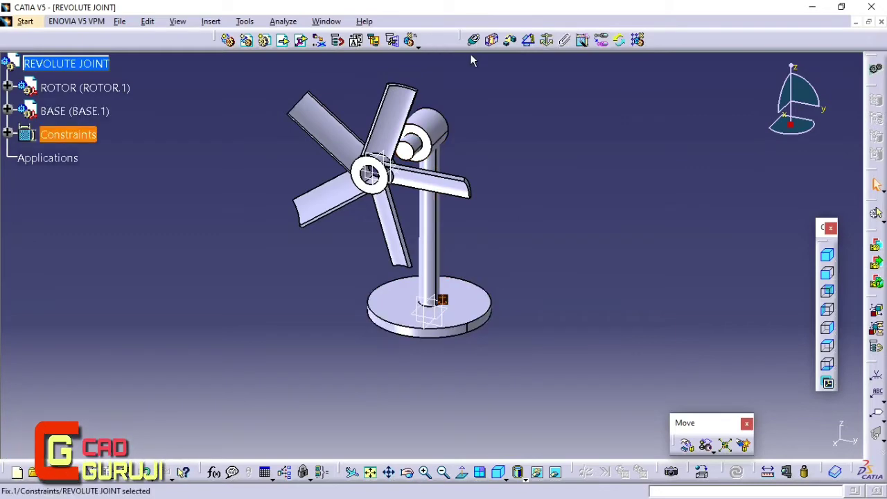
pyautogui.click(474, 40)
pyautogui.moveTo(388, 132); pyautogui.dragTo(485, 173, button='middle')
pyautogui.click(542, 417)
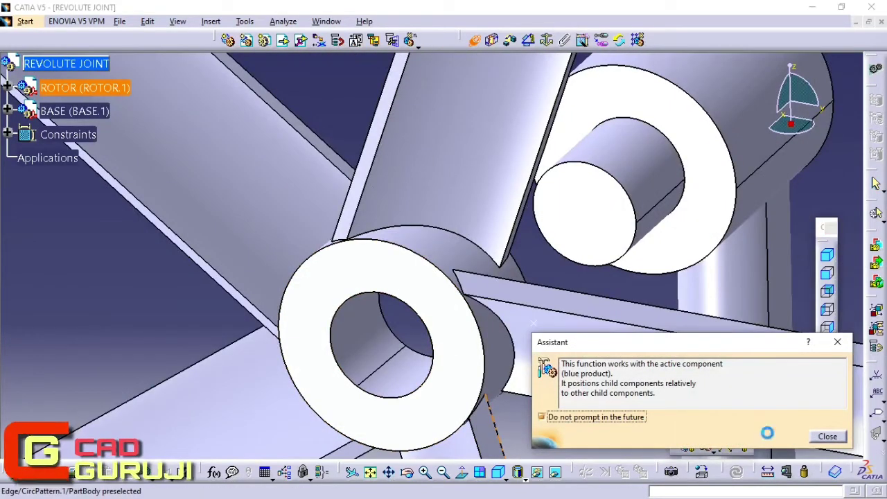
pyautogui.click(841, 438)
pyautogui.click(341, 347)
pyautogui.click(624, 166)
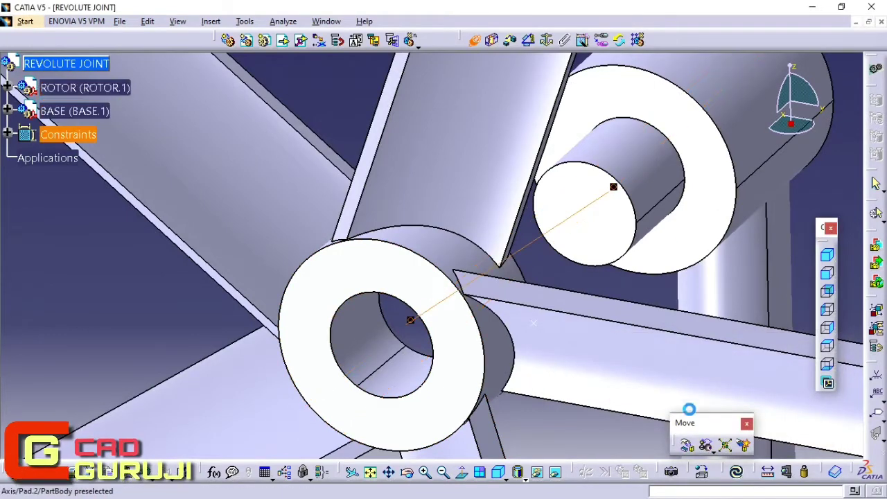
pyautogui.click(737, 471)
pyautogui.click(374, 313)
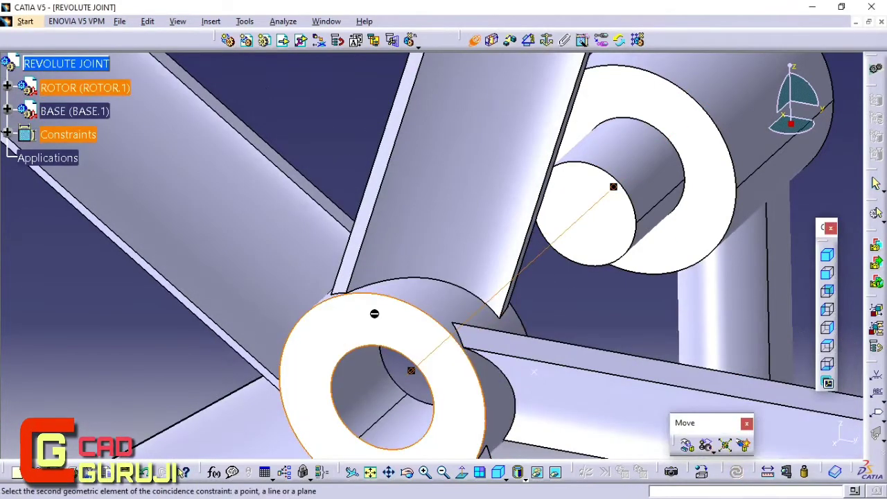
pyautogui.click(598, 231)
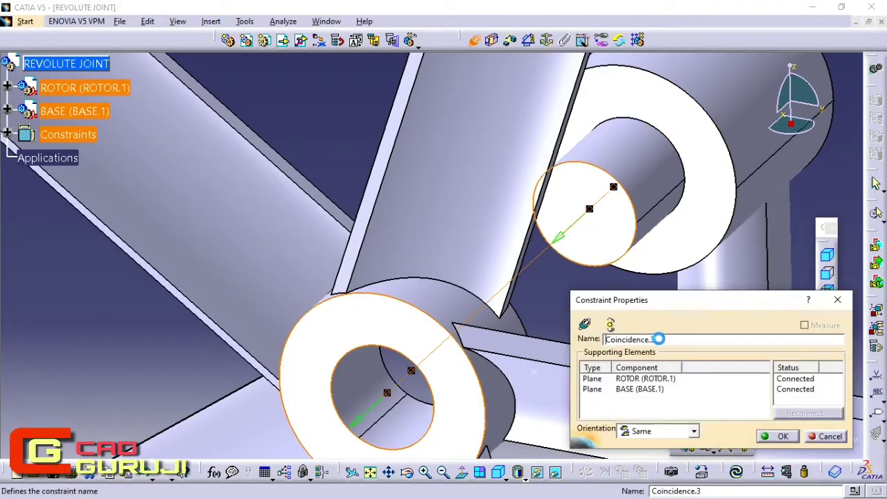
pyautogui.click(838, 300)
# - Add an offset constraint between the rotor hub's front face and the shaft's end face, and update the assembly
pyautogui.click(511, 40)
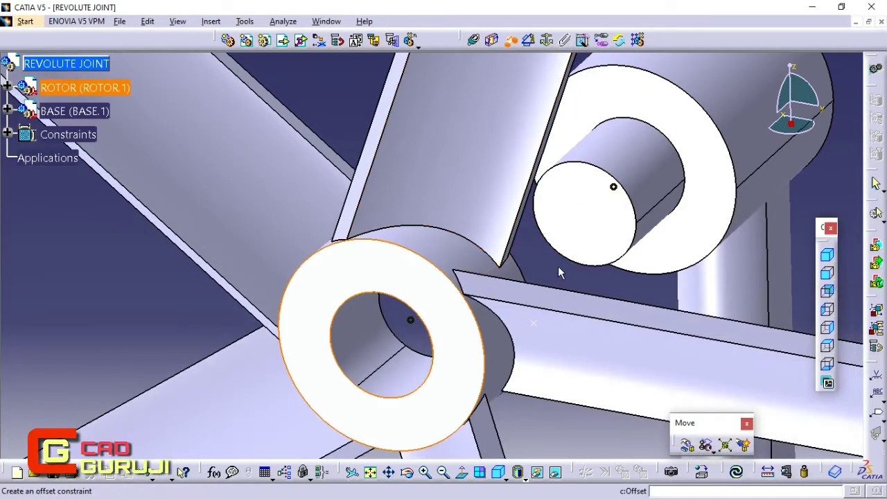
pyautogui.click(614, 243)
pyautogui.click(783, 437)
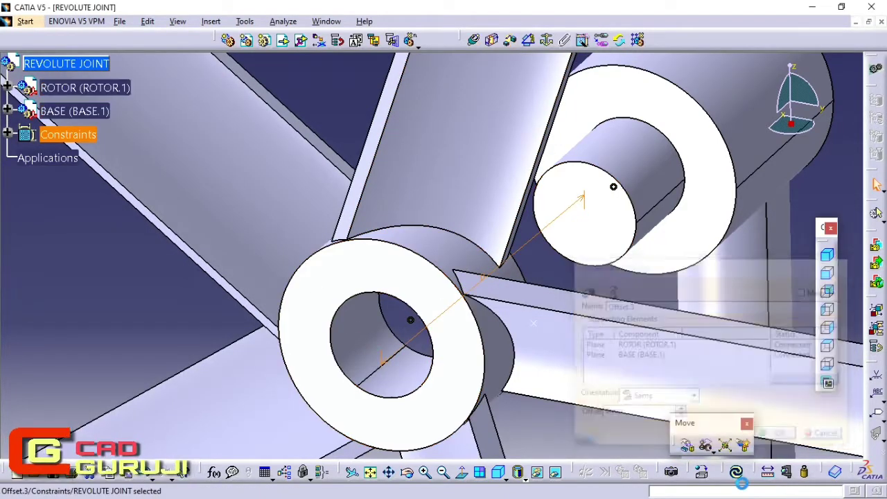
pyautogui.moveTo(763, 430); pyautogui.dragTo(426, 229, button='middle')
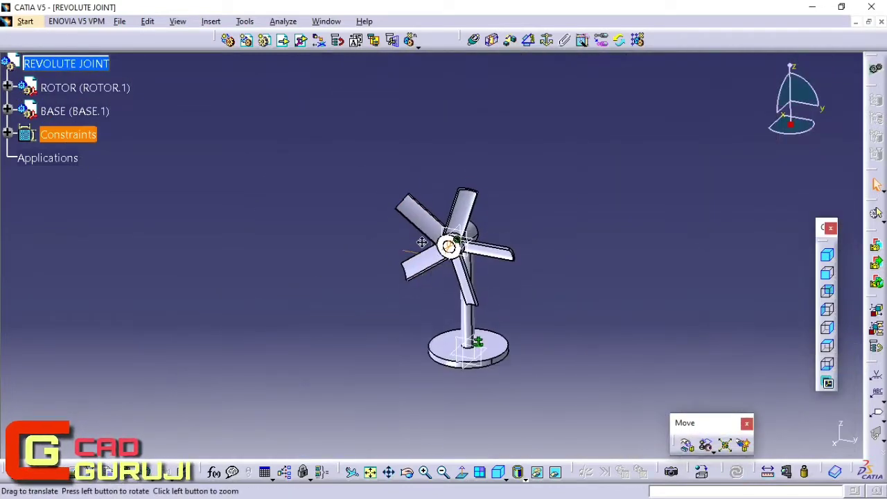
# - Switch the assembly to the DMU Kinematics workbench
pyautogui.click(25, 22)
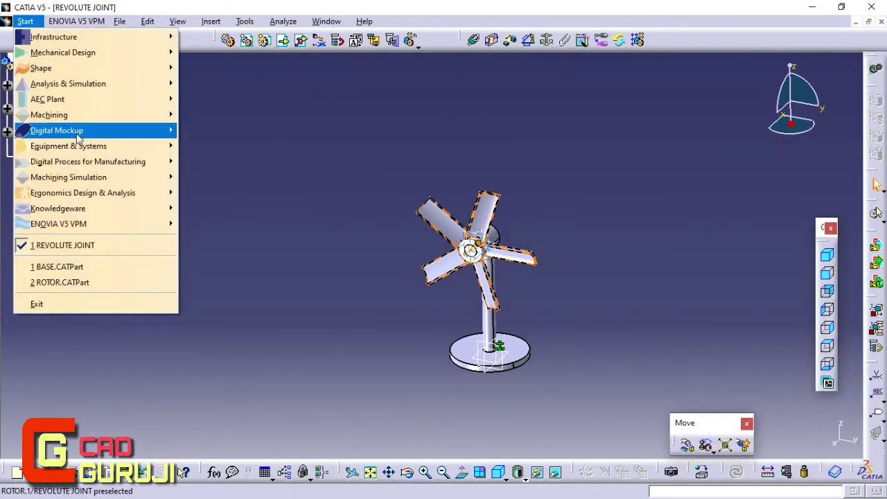
pyautogui.moveTo(76, 137)
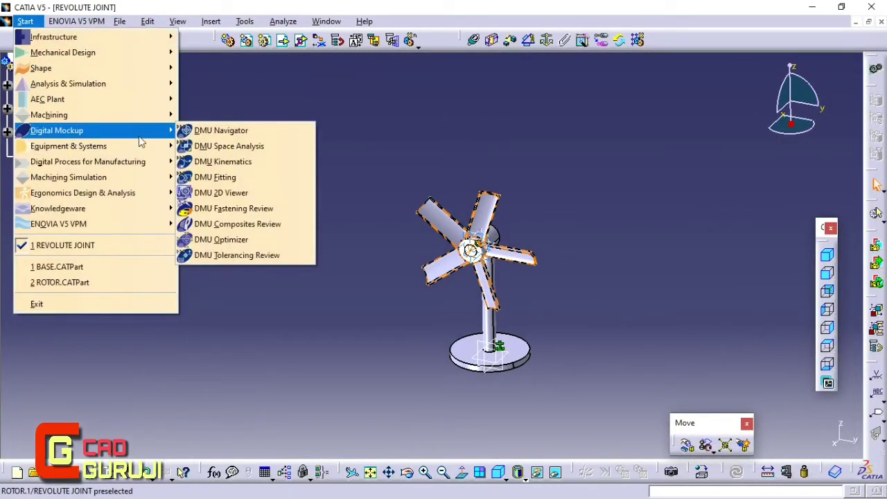
pyautogui.click(227, 163)
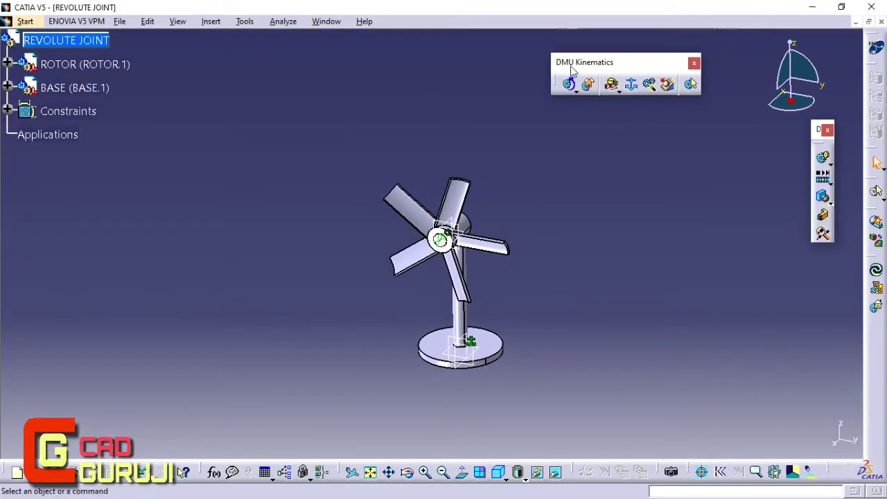
# - Detach and dock the Kinematics Joints toolbar, and move the DMU Kinematics toolbar clear of the model
pyautogui.click(616, 90)
pyautogui.moveTo(570, 104); pyautogui.dragTo(309, 63)
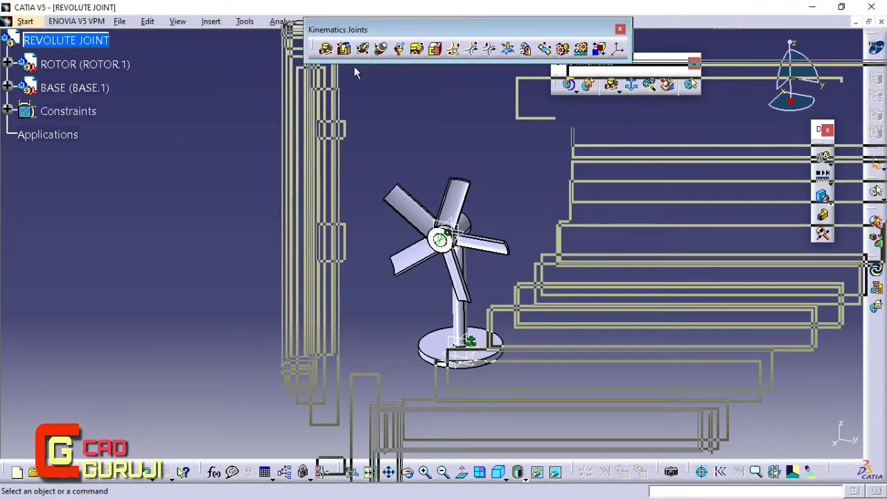
pyautogui.moveTo(386, 23); pyautogui.dragTo(387, 28)
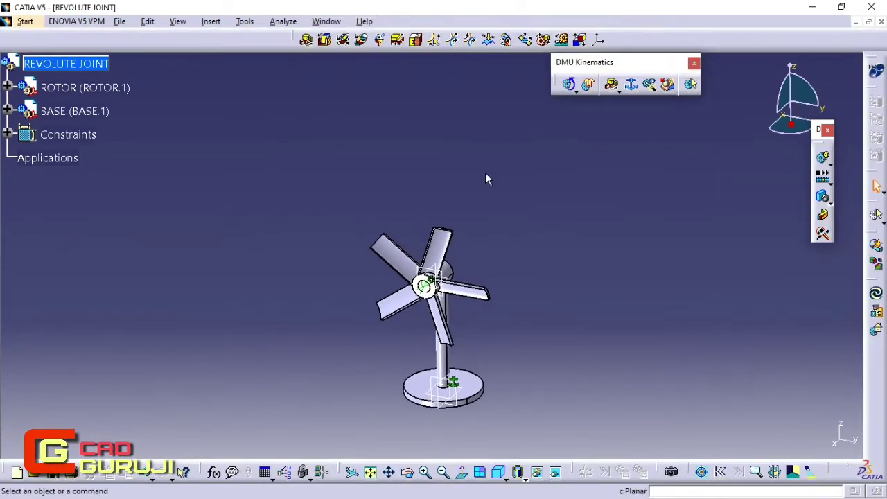
pyautogui.moveTo(629, 61); pyautogui.dragTo(827, 289)
# - Create a new mechanism named REVOLUTR JOINT and set the base as its fixed part
pyautogui.click(807, 366)
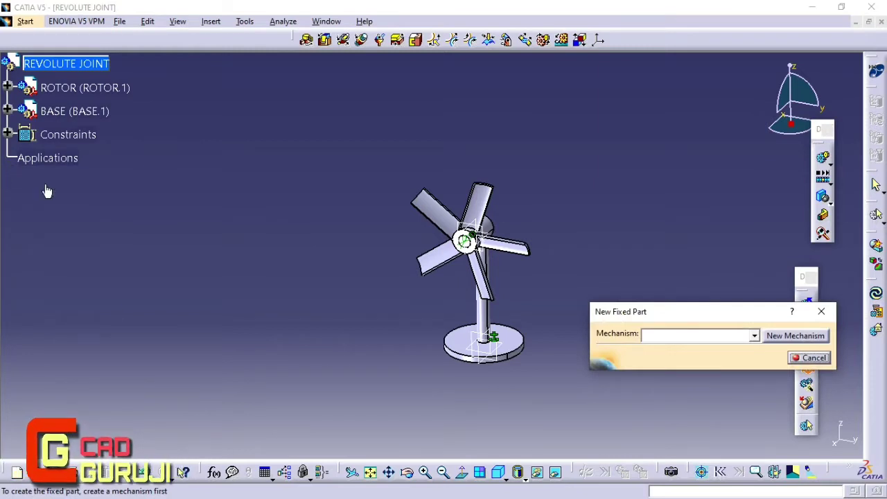
pyautogui.click(782, 338)
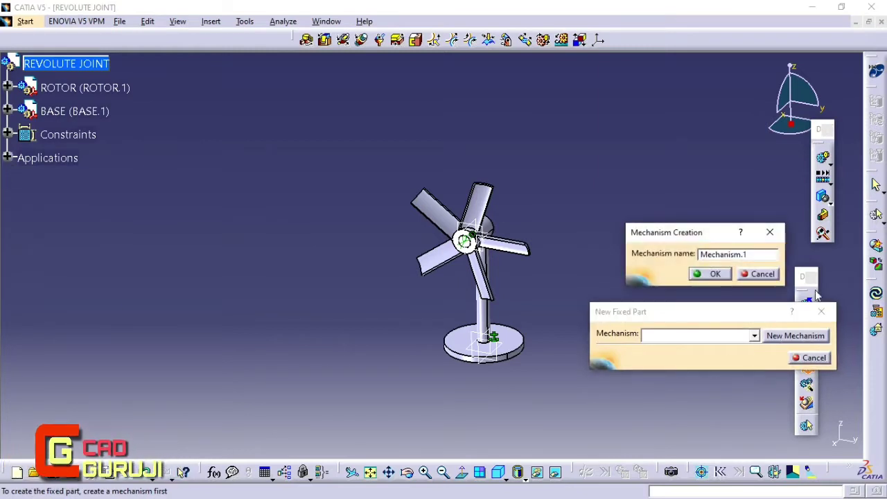
pyautogui.moveTo(755, 252); pyautogui.dragTo(595, 261)
pyautogui.write('REVOLUTR JOINT')
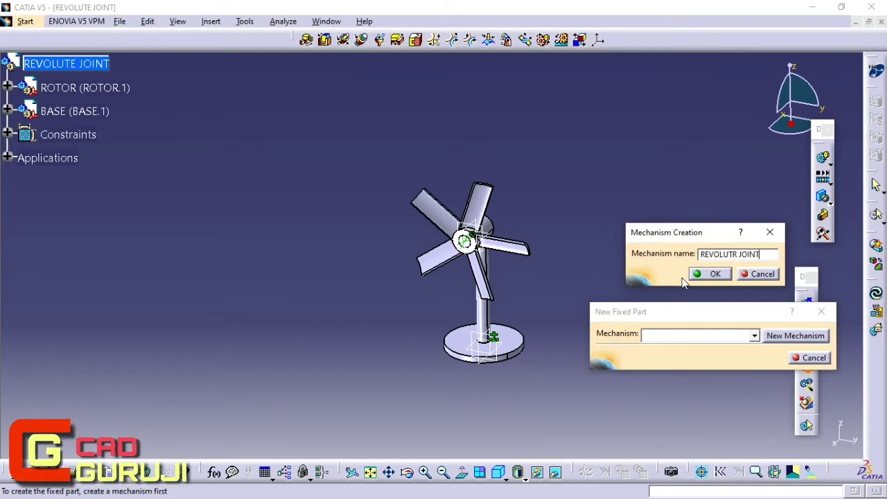
pyautogui.click(725, 275)
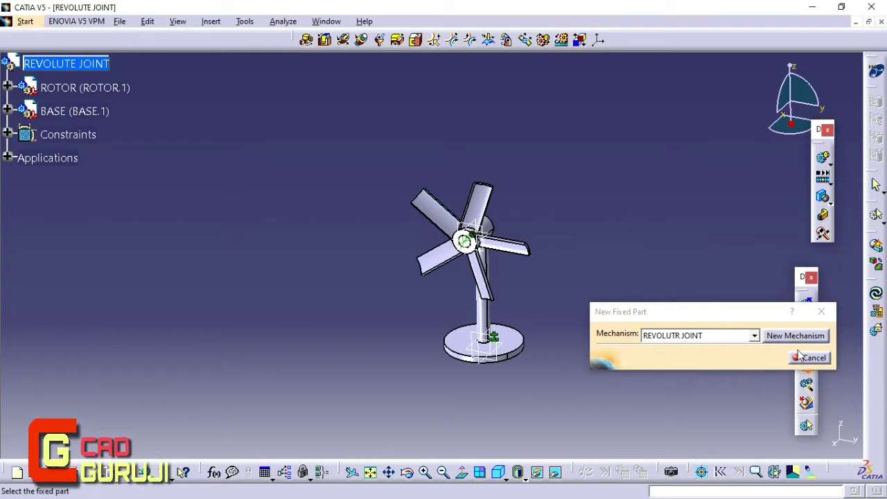
pyautogui.click(514, 338)
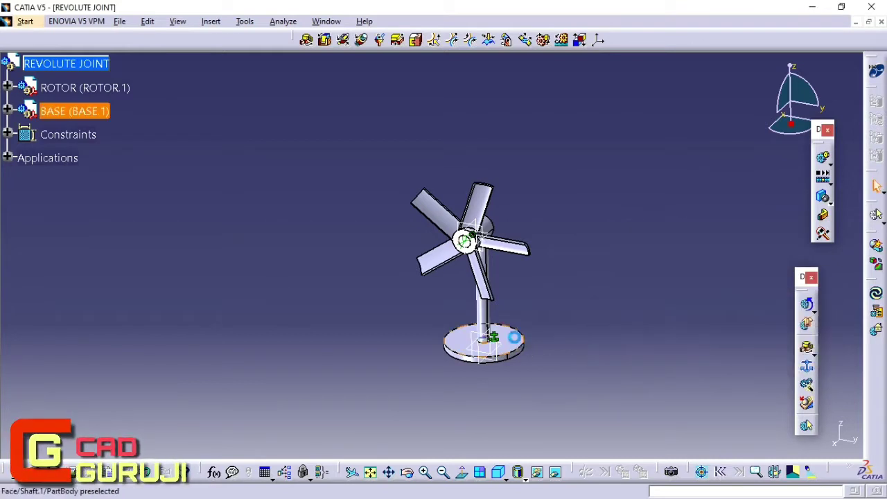
# - Expand the REVOLUTR JOINT mechanism in the specification tree down to the contents of its fixed part
pyautogui.click(7, 158)
pyautogui.click(25, 180)
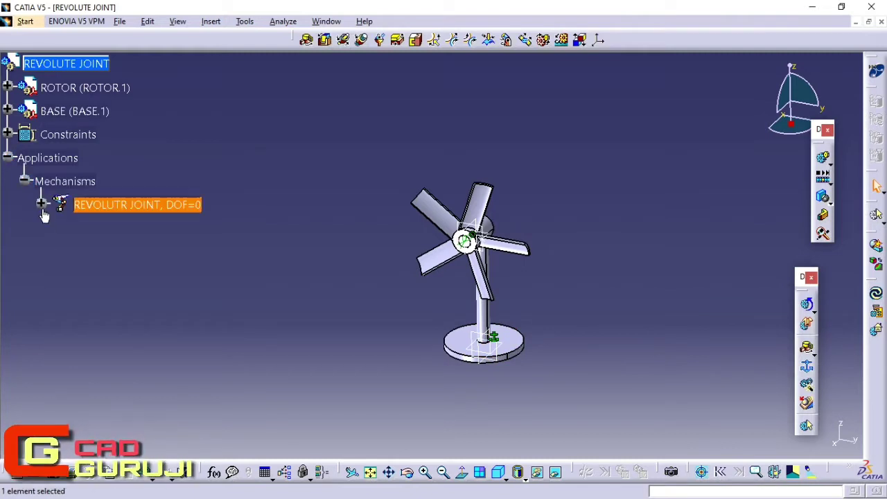
pyautogui.click(41, 203)
pyautogui.click(57, 276)
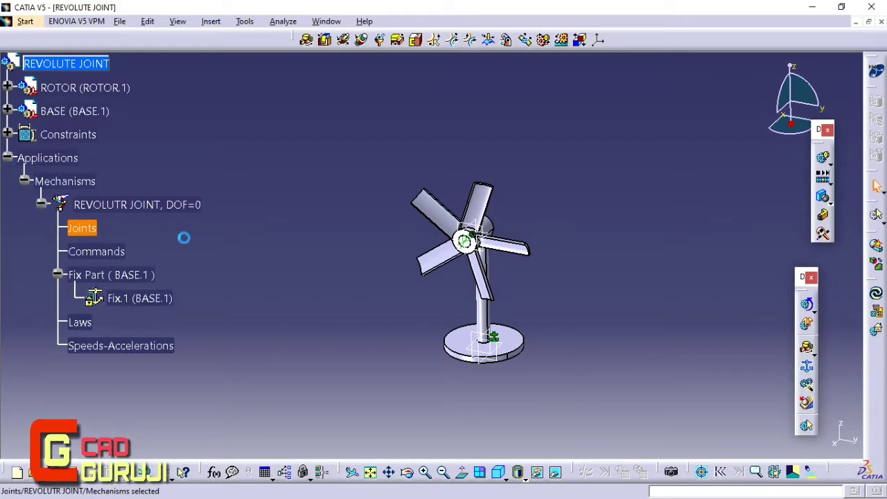
# - Start a revolute joint using the rotor hub's axis as Line 1, hide the rotor, and use the base shaft's axis as Line 2
pyautogui.click(306, 39)
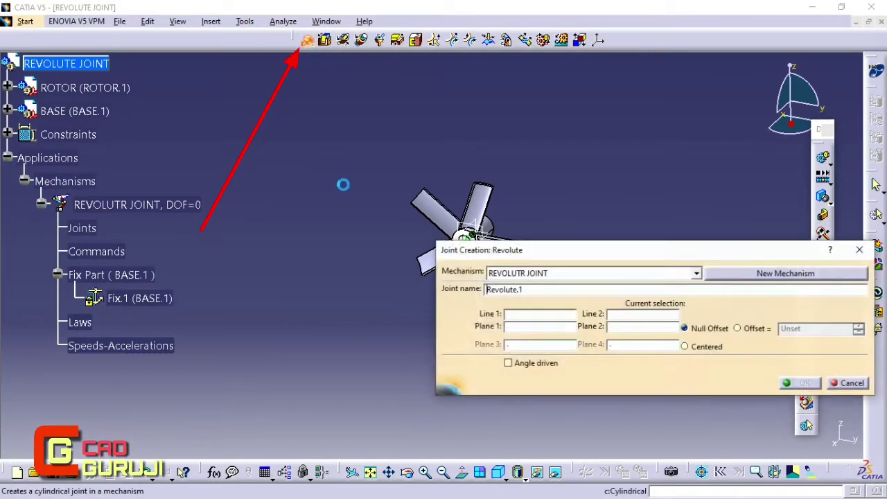
pyautogui.moveTo(634, 251); pyautogui.dragTo(614, 299)
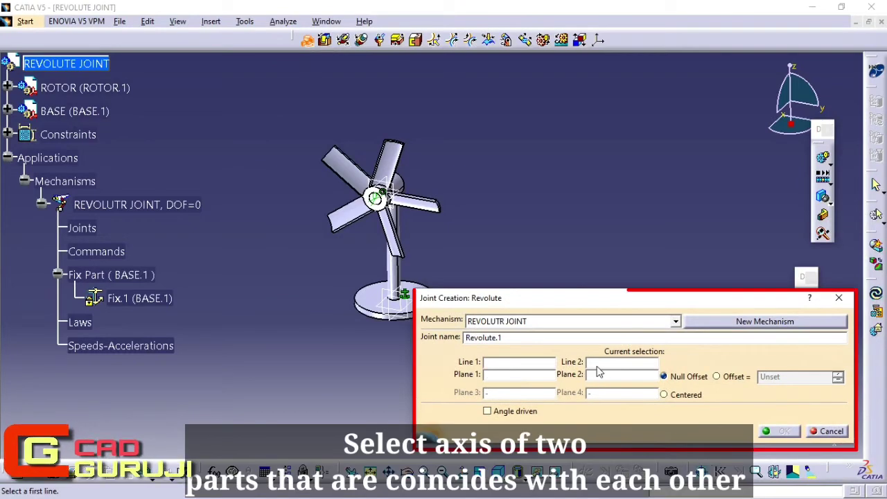
pyautogui.moveTo(333, 291); pyautogui.dragTo(361, 212, button='middle')
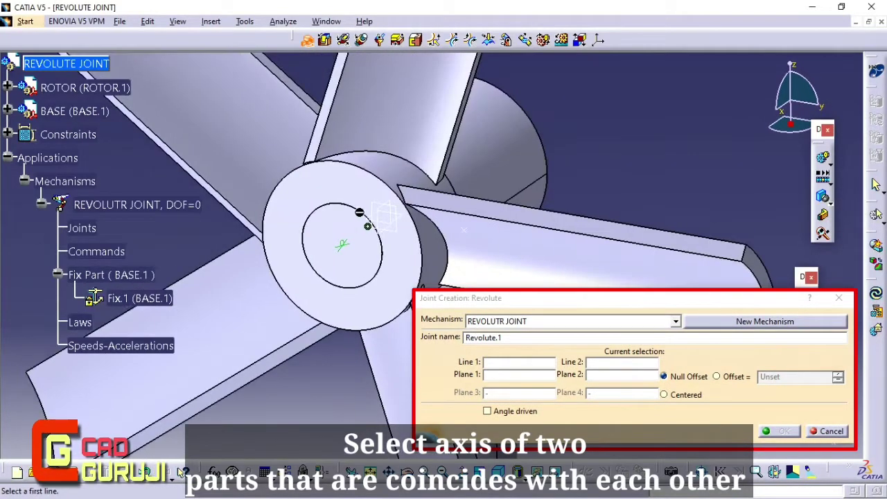
pyautogui.click(392, 160)
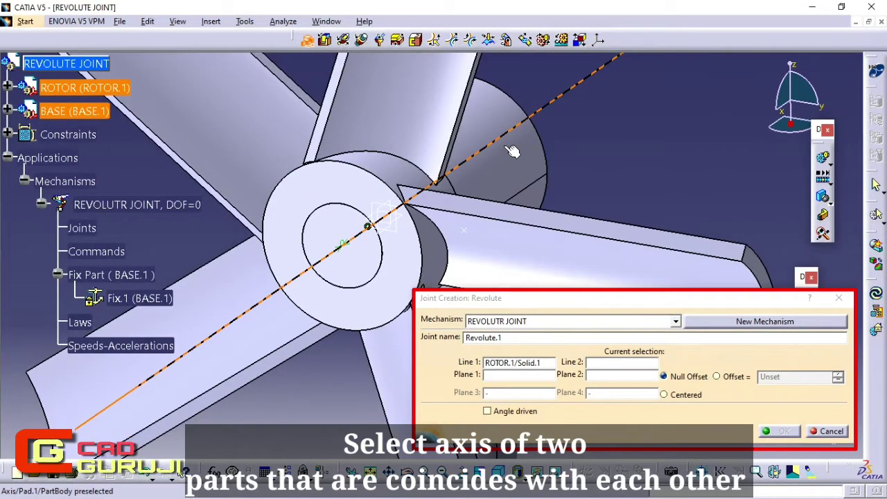
pyautogui.rightClick(60, 88)
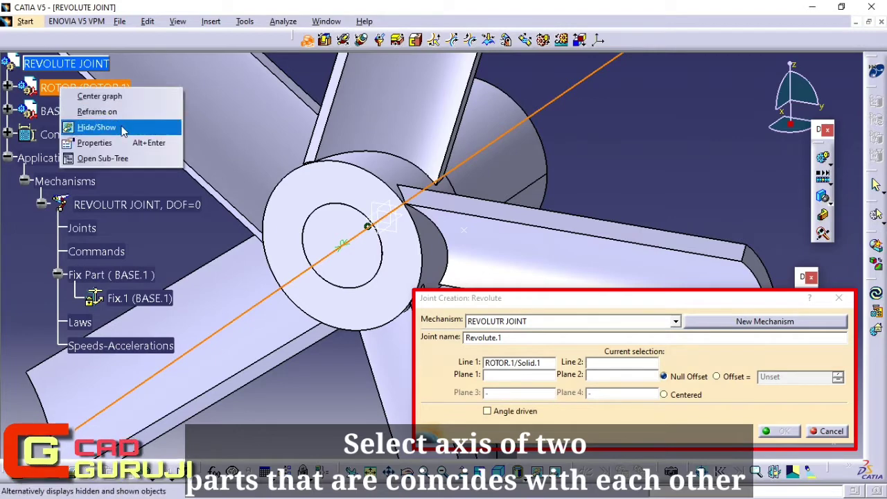
pyautogui.click(97, 123)
pyautogui.click(391, 213)
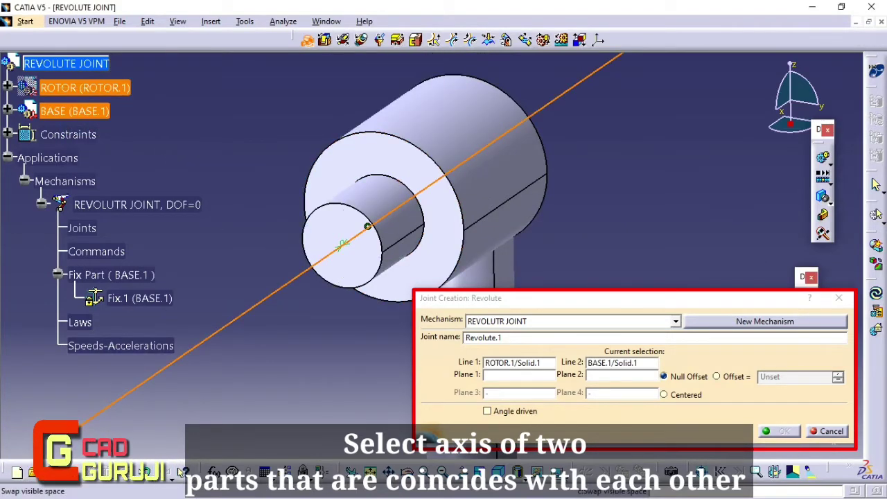
# - Bring the hidden rotor back from the hidden space and return to the visible space
pyautogui.click(555, 473)
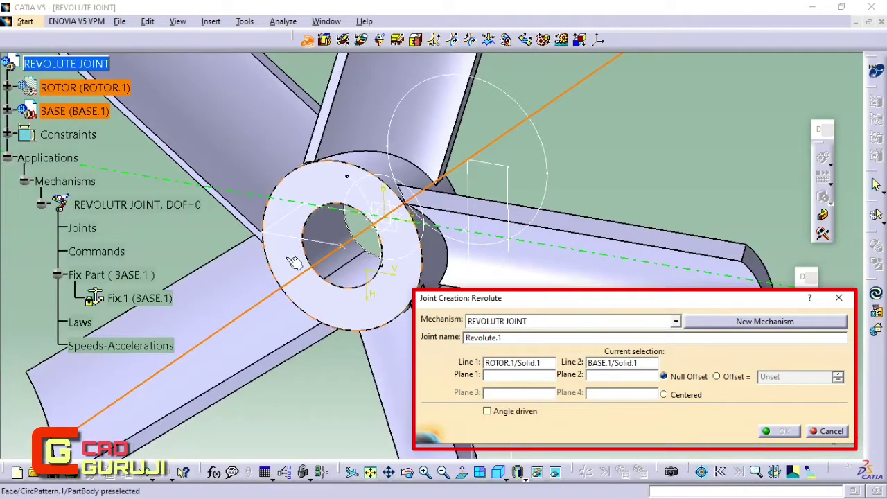
pyautogui.rightClick(295, 262)
pyautogui.click(316, 295)
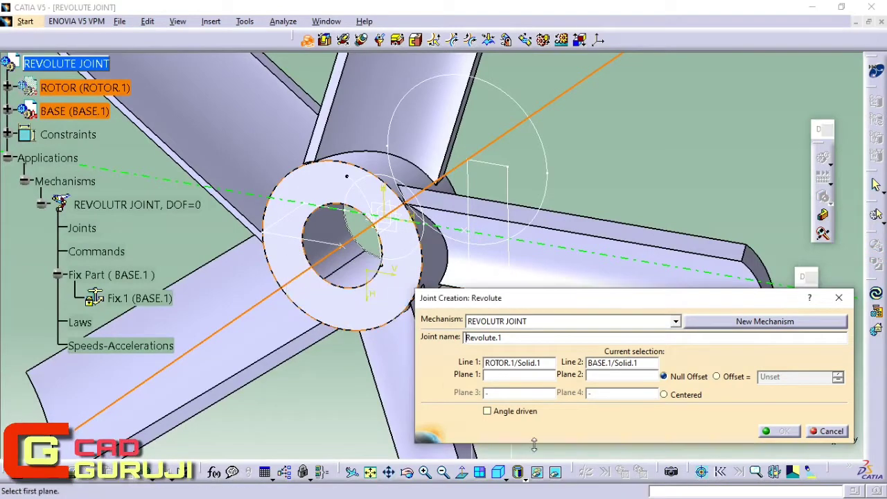
pyautogui.click(558, 473)
pyautogui.rightClick(80, 90)
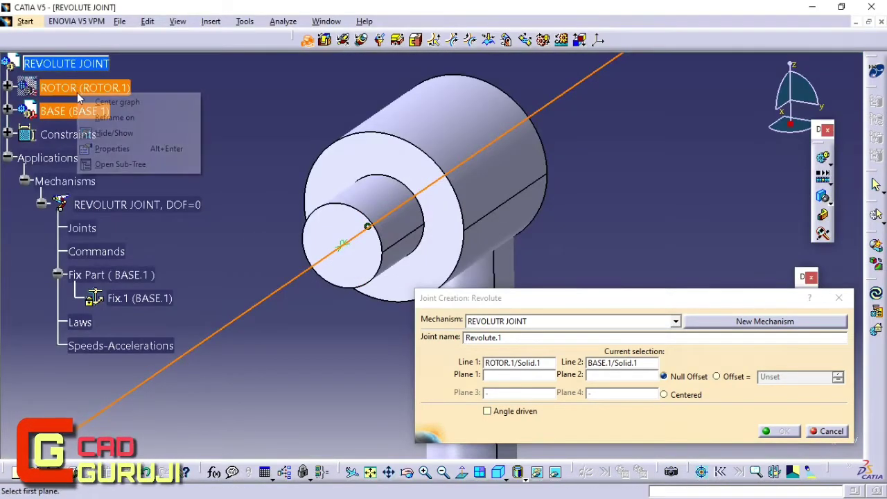
pyautogui.click(115, 133)
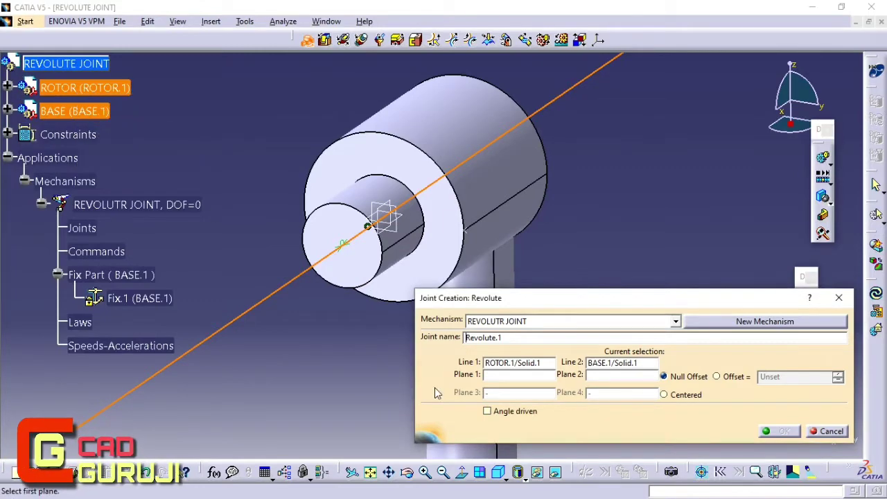
pyautogui.click(558, 472)
pyautogui.rightClick(295, 257)
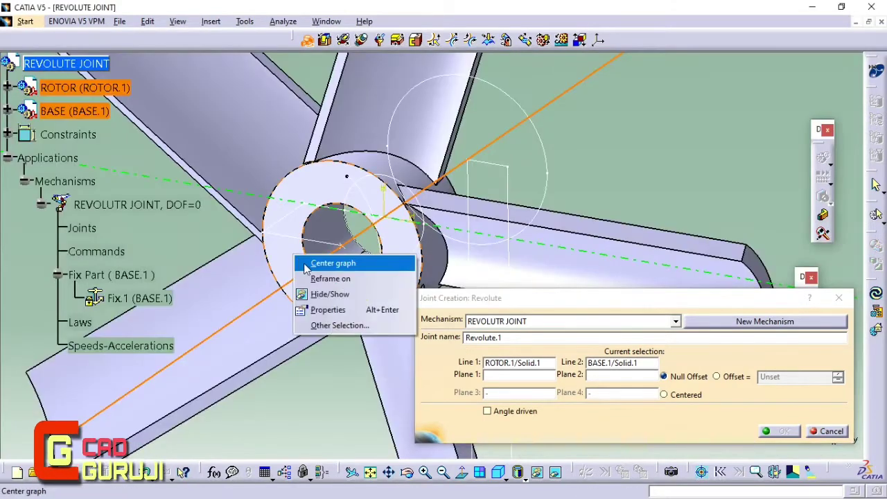
pyautogui.click(332, 295)
pyautogui.click(558, 473)
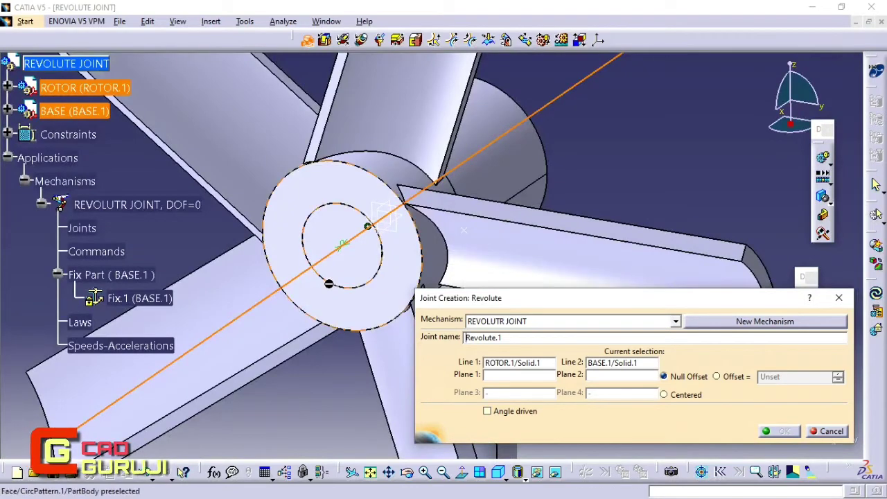
# - Create the revolute joint using the rotor hub's front face and the base shaft's end face as planes, with the Offset option
pyautogui.moveTo(462, 180); pyautogui.dragTo(502, 160, button='middle')
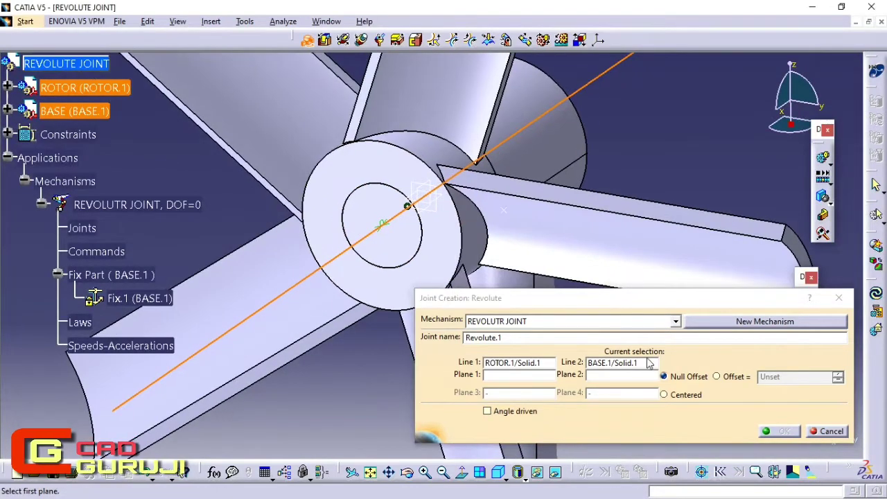
pyautogui.click(350, 164)
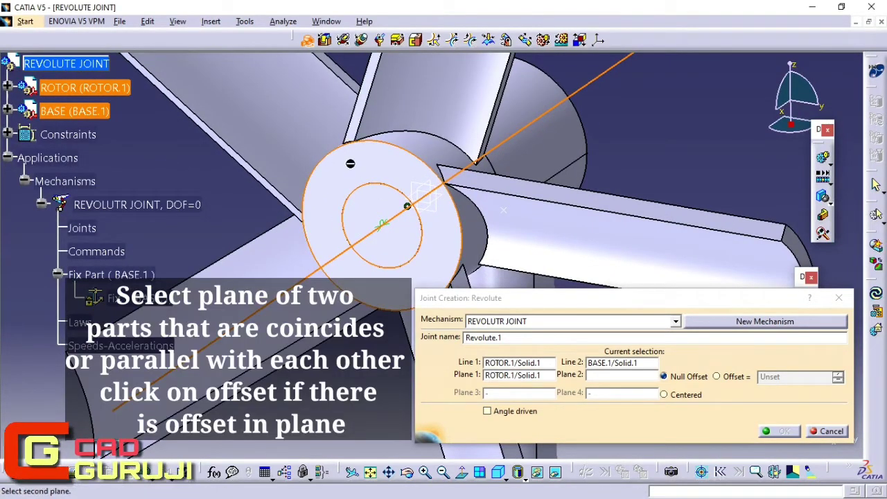
pyautogui.click(375, 220)
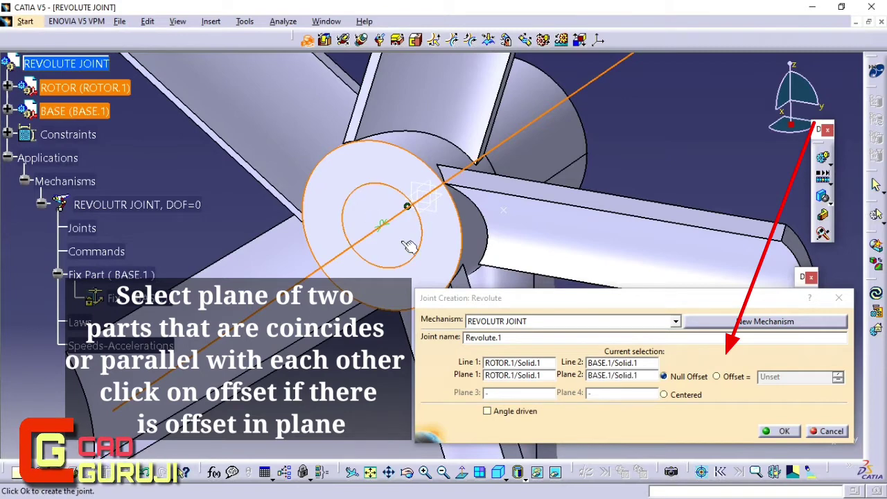
pyautogui.click(728, 377)
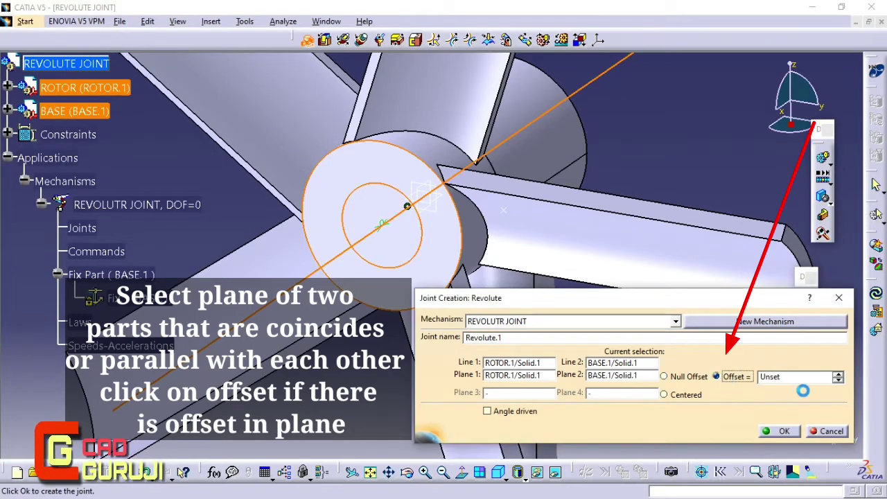
pyautogui.click(489, 410)
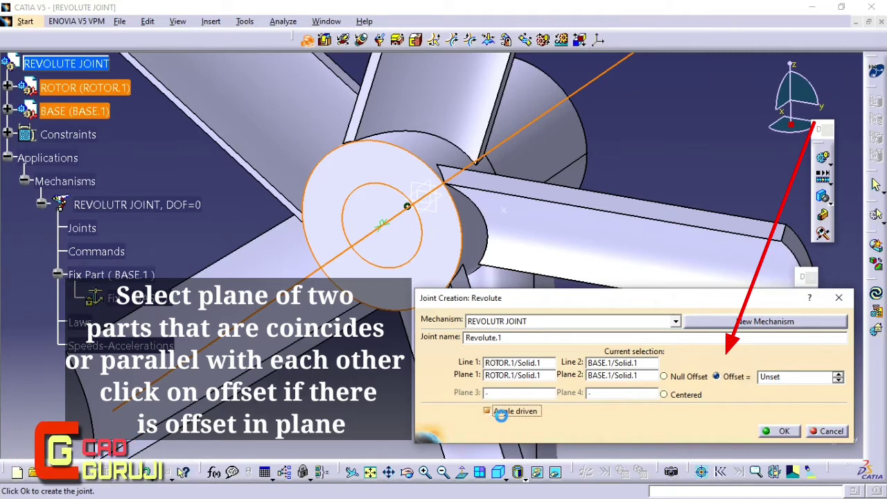
pyautogui.click(770, 432)
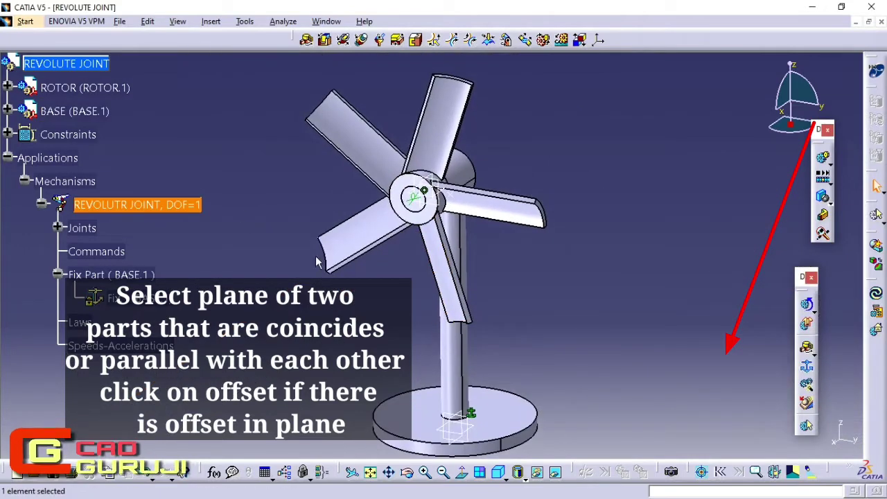
# - Make the Revolute.1 joint angle driven with limits of -360deg and 360deg, and dismiss the information message
pyautogui.click(244, 220)
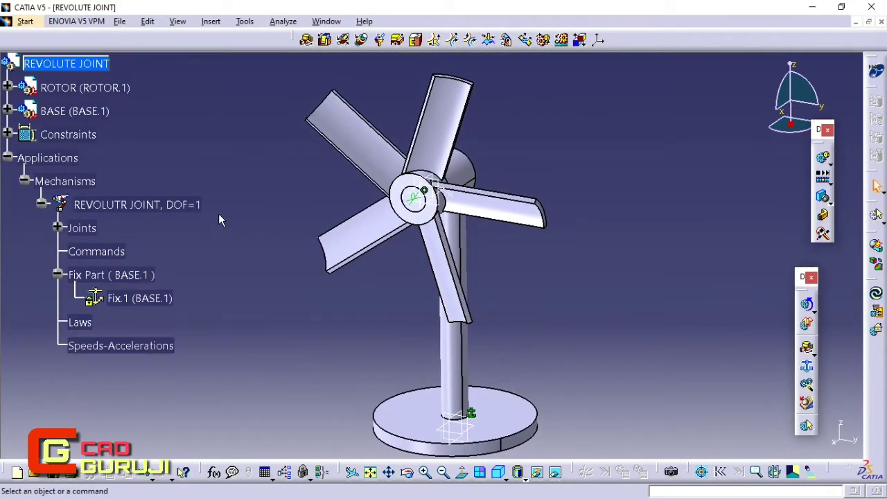
pyautogui.click(58, 228)
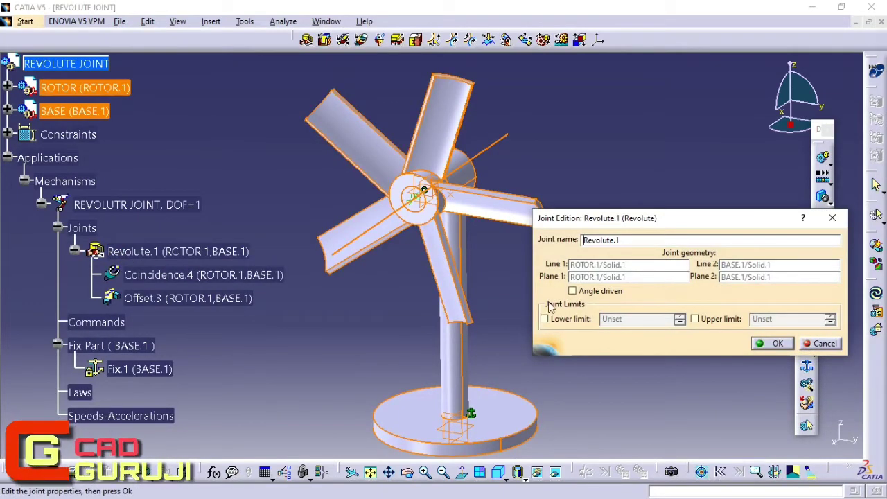
pyautogui.click(580, 291)
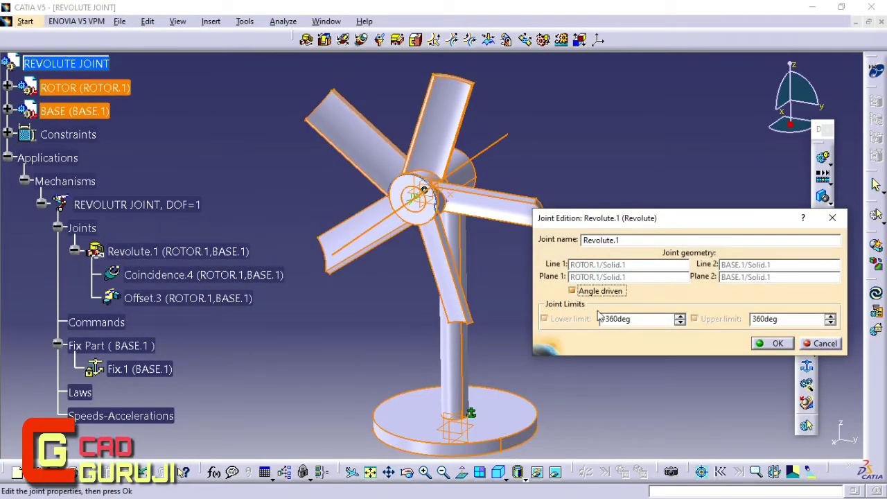
pyautogui.moveTo(631, 323); pyautogui.dragTo(568, 326)
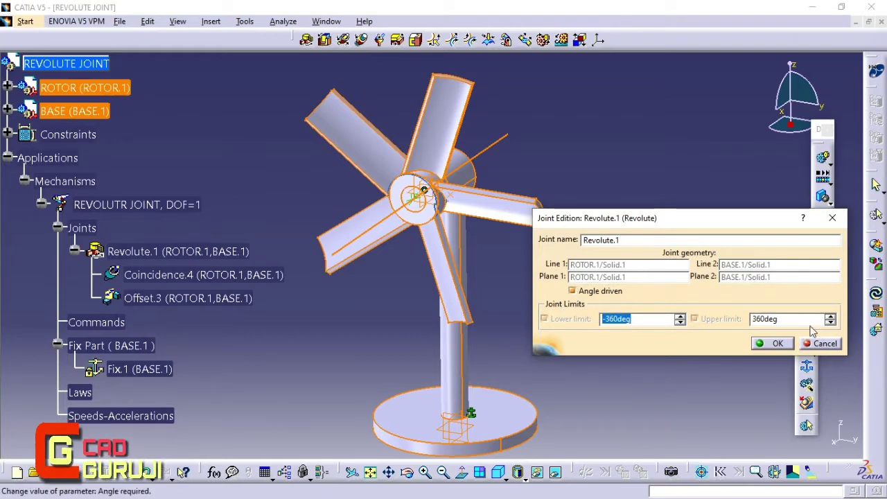
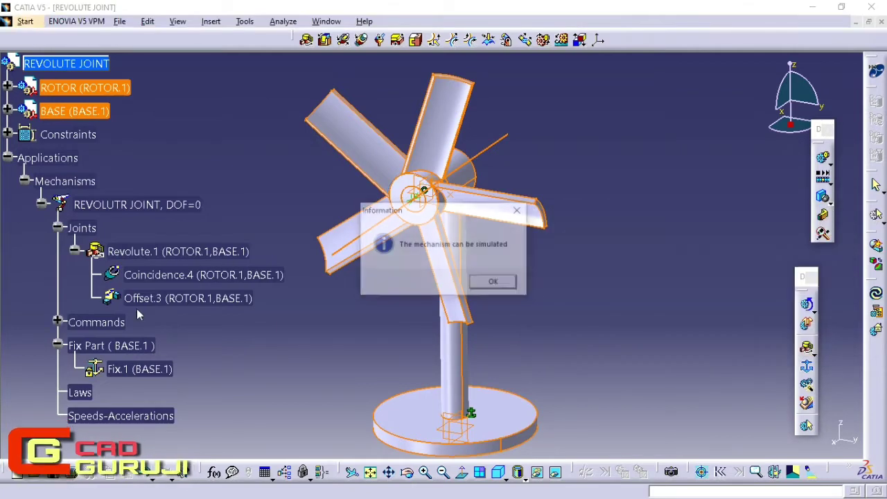
pyautogui.moveTo(410, 223); pyautogui.dragTo(566, 142)
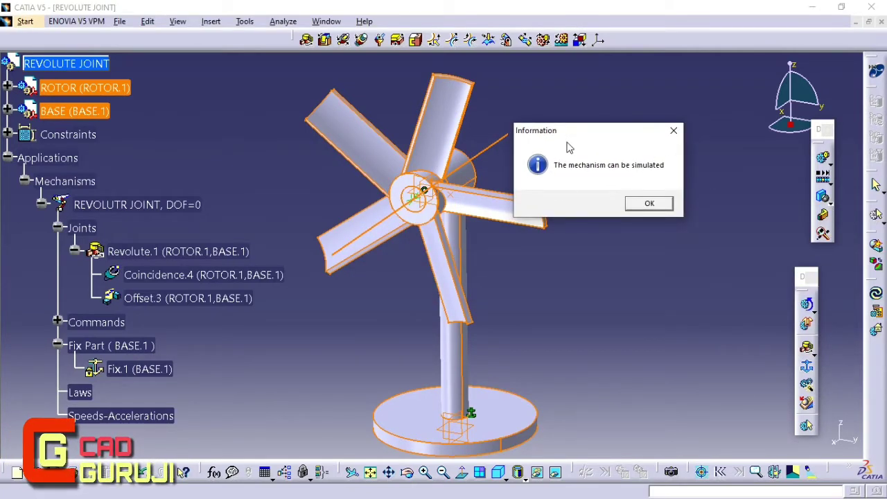
pyautogui.moveTo(567, 144); pyautogui.dragTo(629, 132)
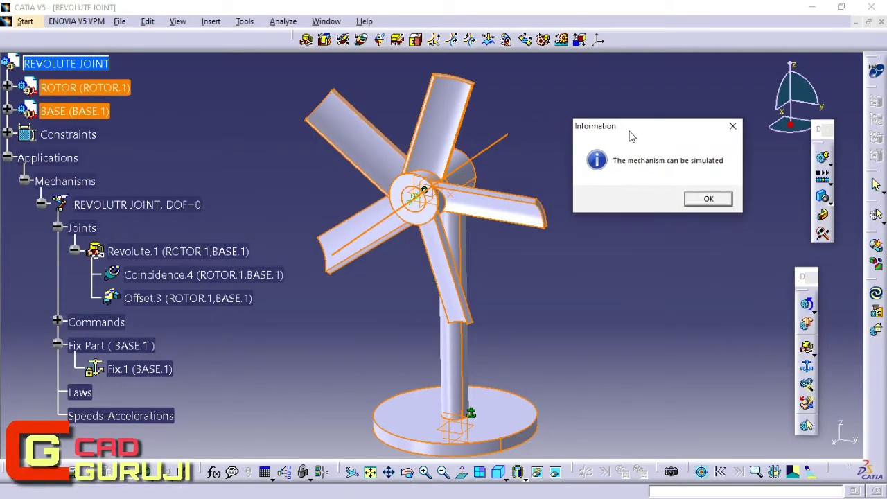
pyautogui.click(723, 201)
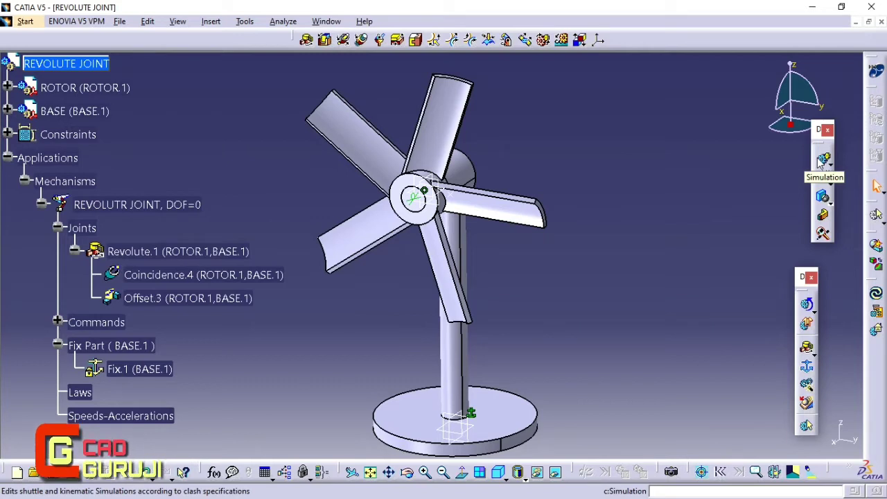
# - Start the kinematics simulation of REVOLUTR JOINT, try rotating the rotor with Command.1, and reset its position
pyautogui.click(805, 308)
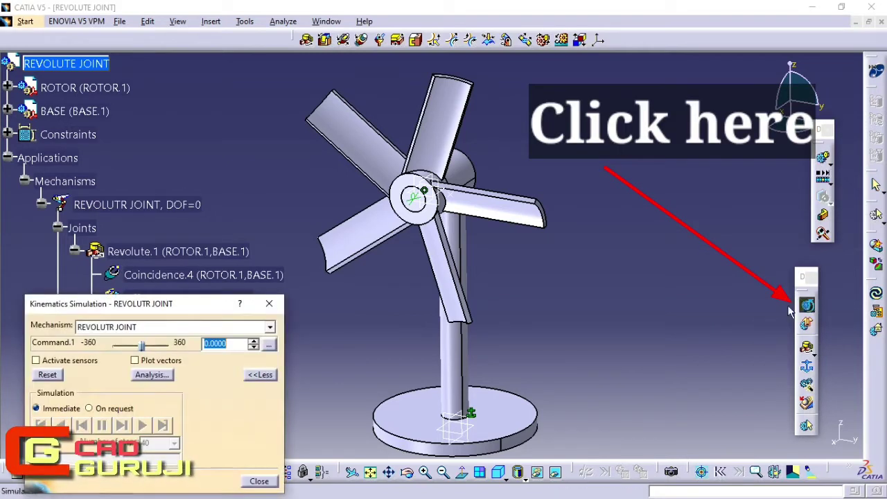
pyautogui.moveTo(208, 308); pyautogui.dragTo(726, 266)
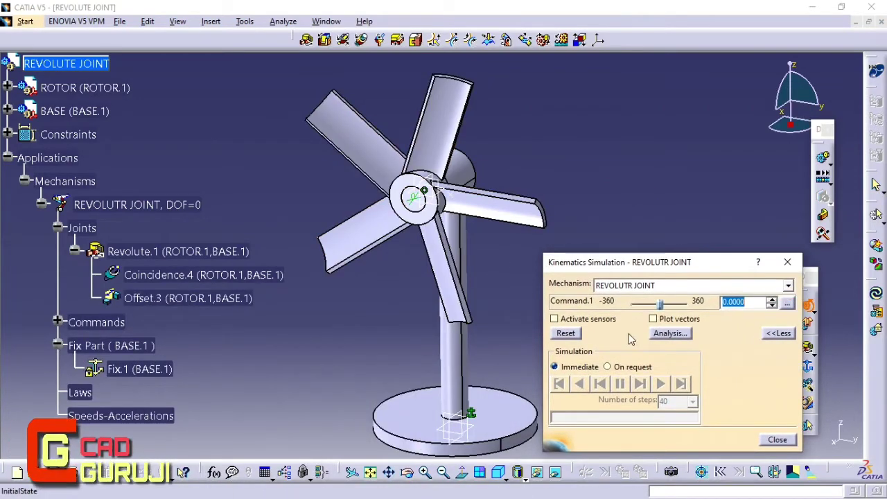
pyautogui.moveTo(662, 305)
pyautogui.mouseDown()
pyautogui.moveTo(622, 301)
pyautogui.moveTo(701, 308)
pyautogui.moveTo(652, 304)
pyautogui.mouseUp()
pyautogui.click(566, 333)
# - Run the simulation on request in 40 steps with Command.1 at 360, forward and then backward
pyautogui.click(616, 367)
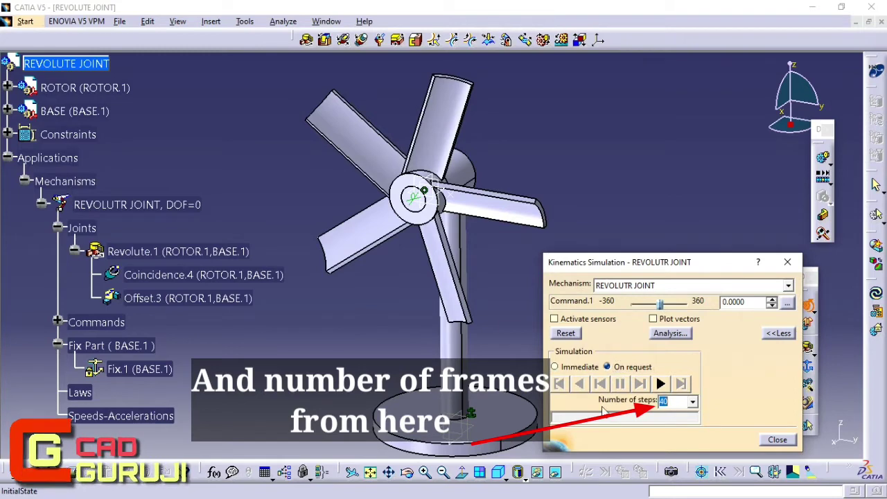
pyautogui.click(786, 305)
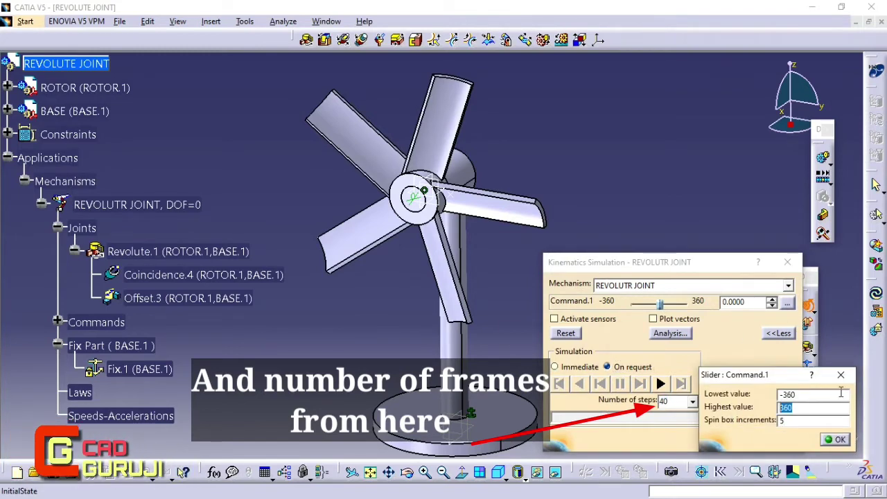
pyautogui.click(837, 439)
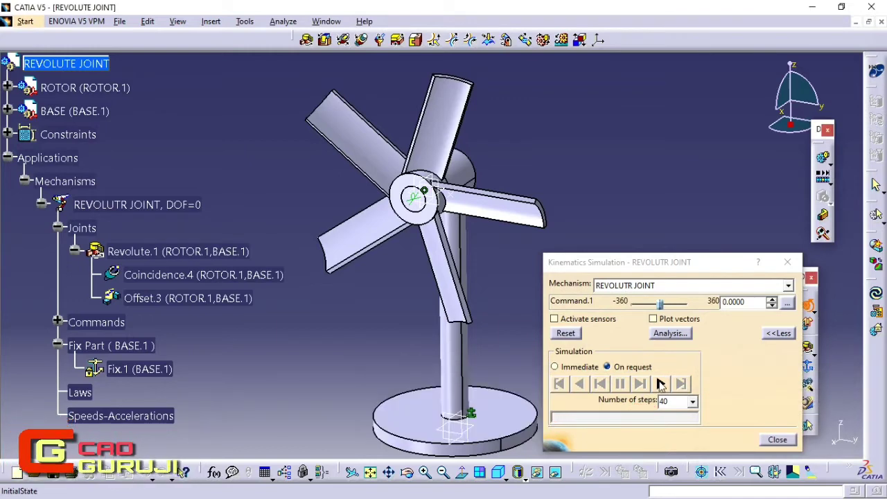
pyautogui.moveTo(659, 306); pyautogui.dragTo(700, 305)
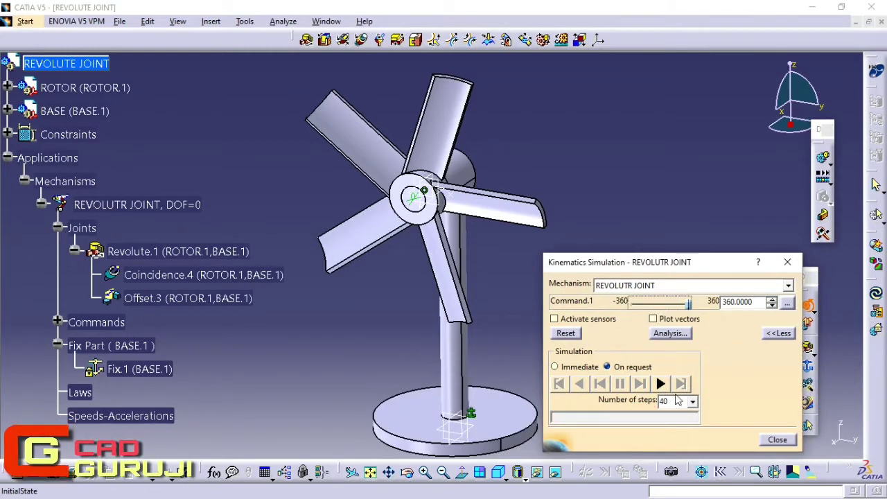
pyautogui.click(661, 385)
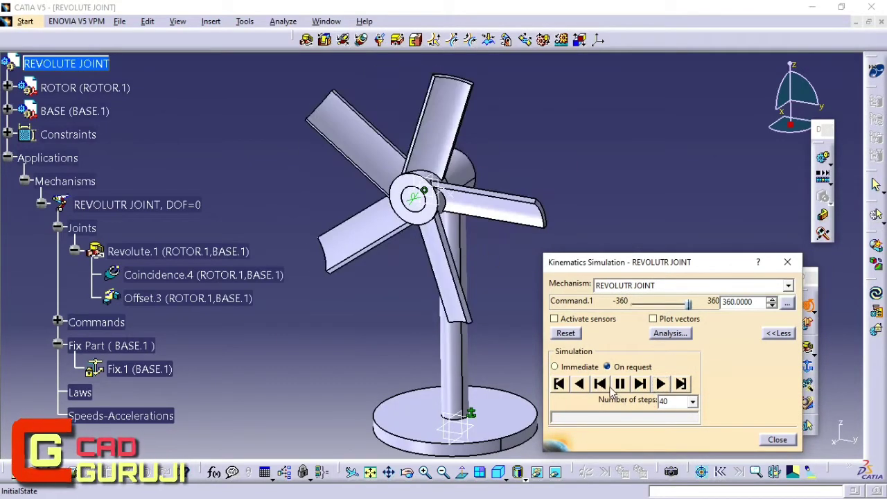
pyautogui.click(581, 384)
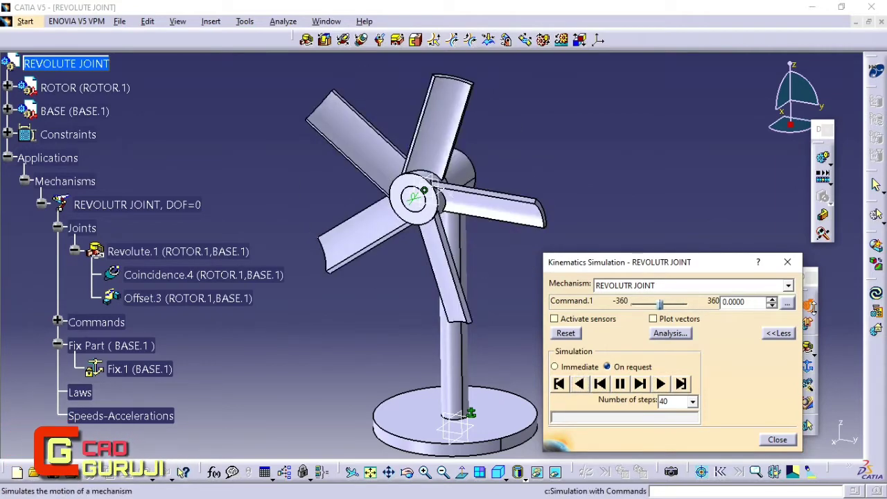
# - Set the lowest value of Command.1 to 0 and run the rotor simulation to 360 forward and backward
pyautogui.click(787, 303)
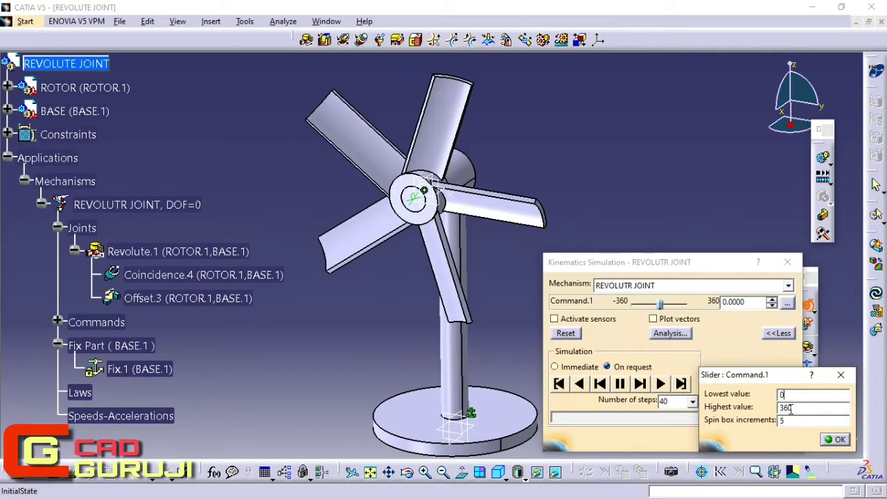
pyautogui.click(838, 439)
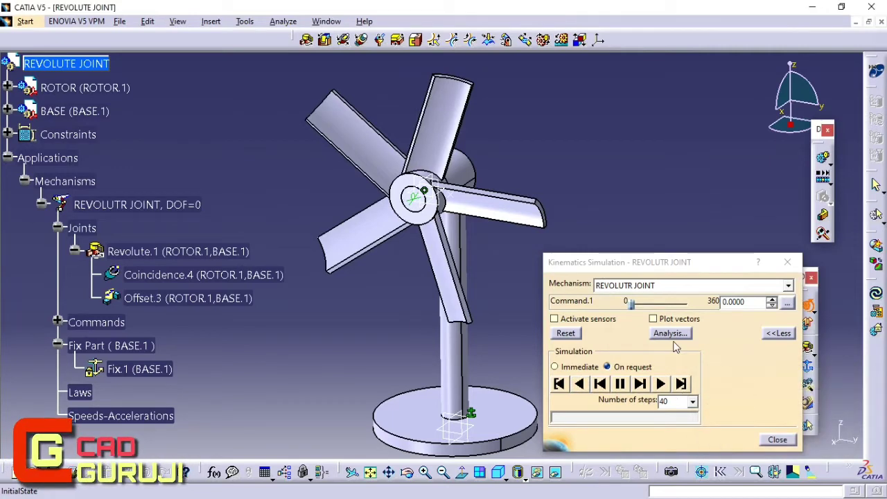
pyautogui.moveTo(632, 305); pyautogui.dragTo(689, 305)
pyautogui.click(661, 384)
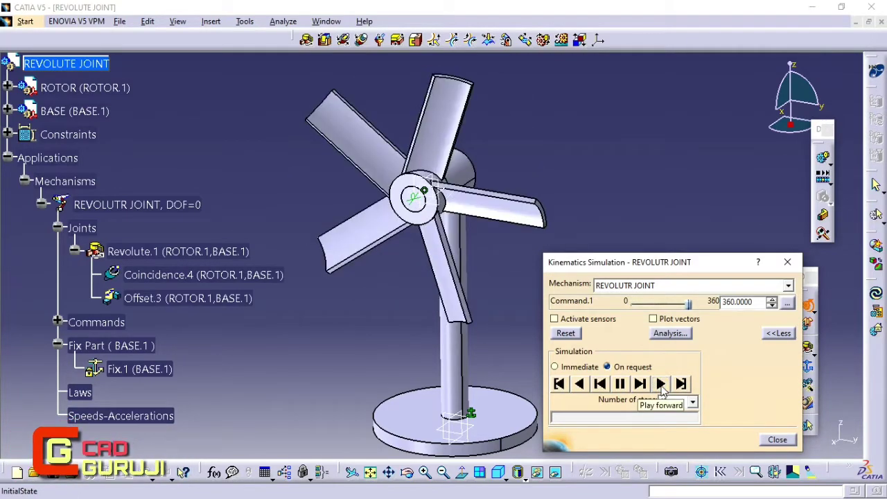
pyautogui.click(579, 385)
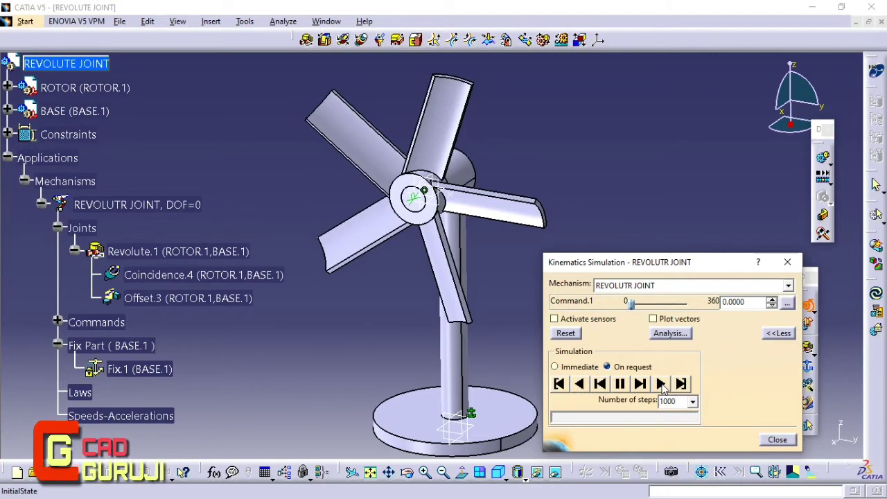
# - Run the simulation in 1000 steps, reset and rerun it to 360 in 50 steps, and close the kinematics simulation
pyautogui.click(662, 385)
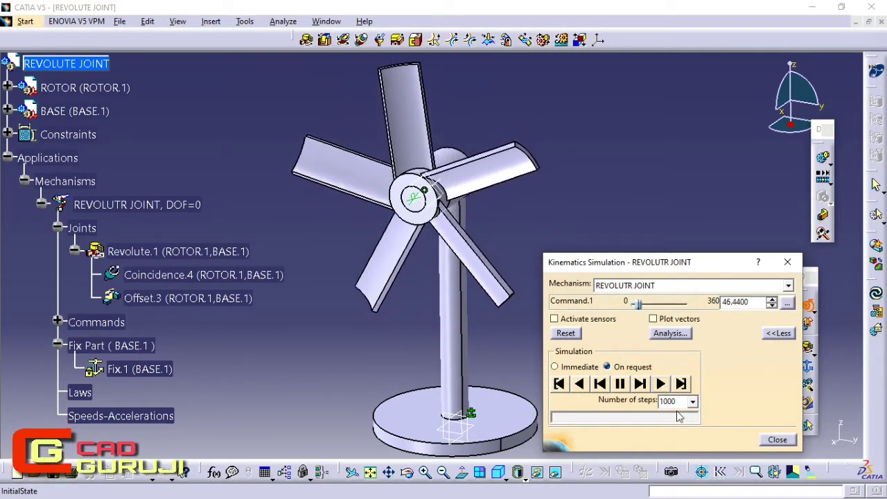
pyautogui.doubleClick(673, 401)
pyautogui.write('0')
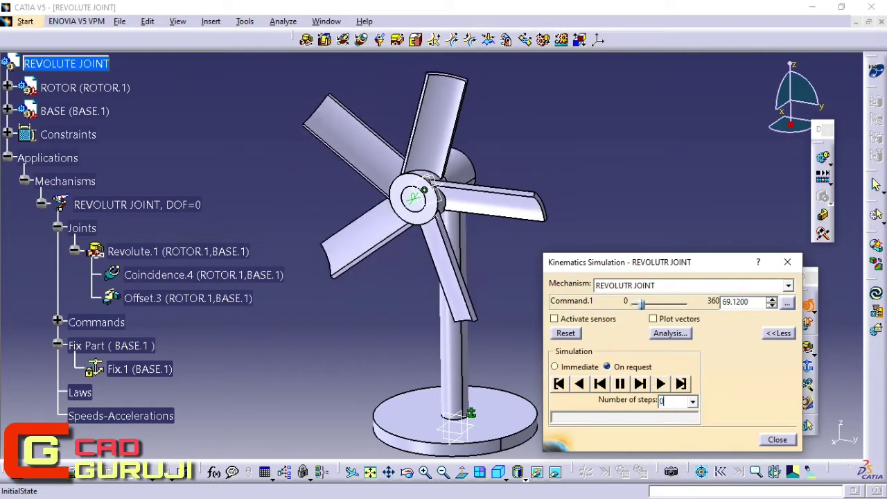
pyautogui.write('50')
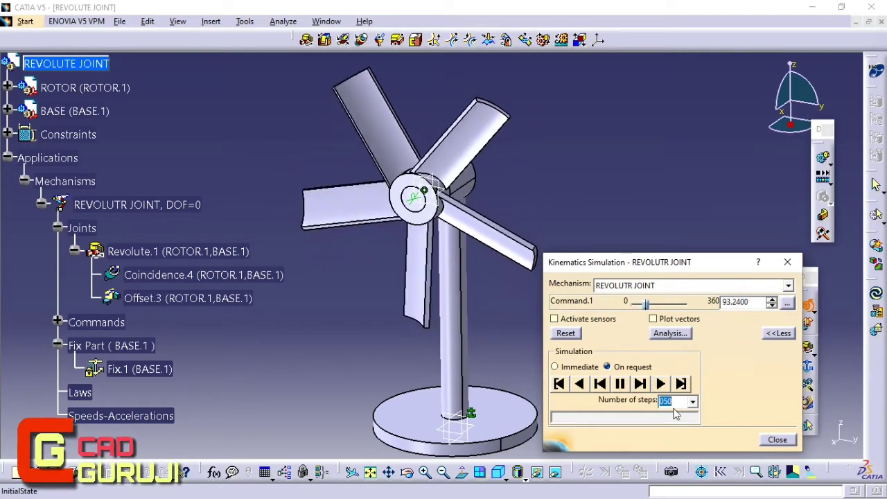
pyautogui.click(566, 334)
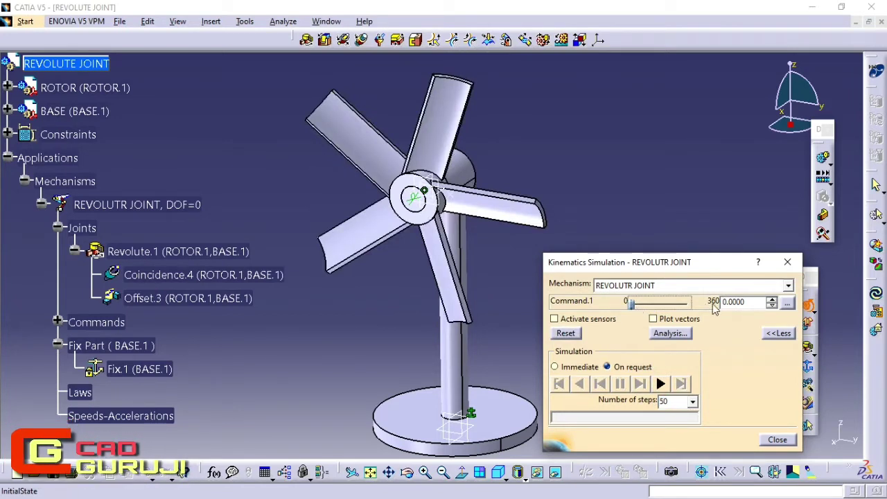
pyautogui.click(661, 383)
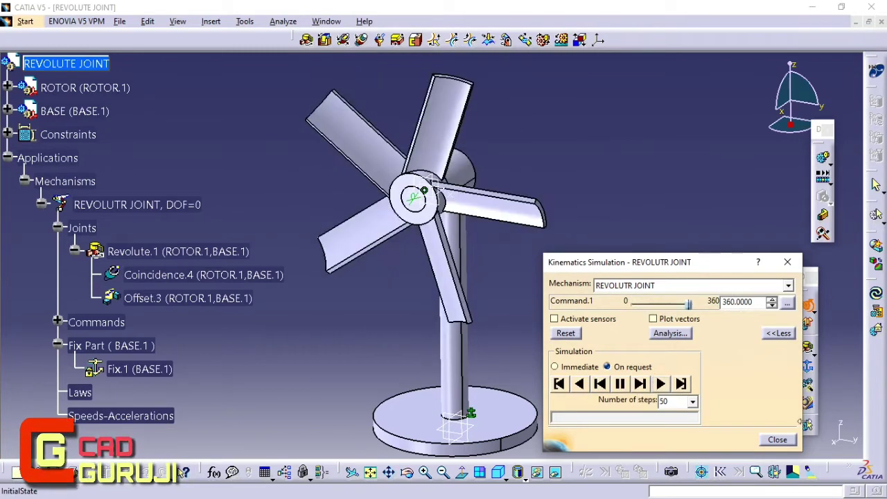
pyautogui.click(790, 442)
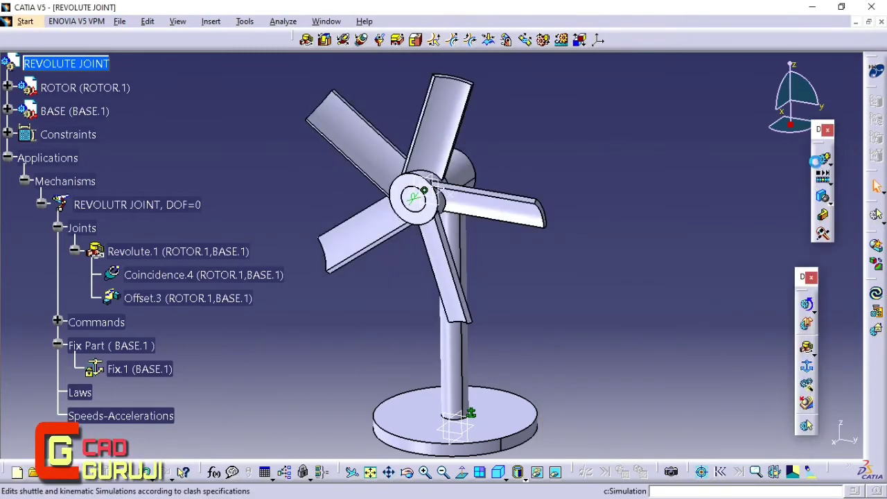
# - Create a simulation of the REVOLUTR JOINT mechanism and insert a shot with Command.1 at 0
pyautogui.click(823, 159)
pyautogui.moveTo(239, 194); pyautogui.dragTo(684, 257)
pyautogui.click(593, 305)
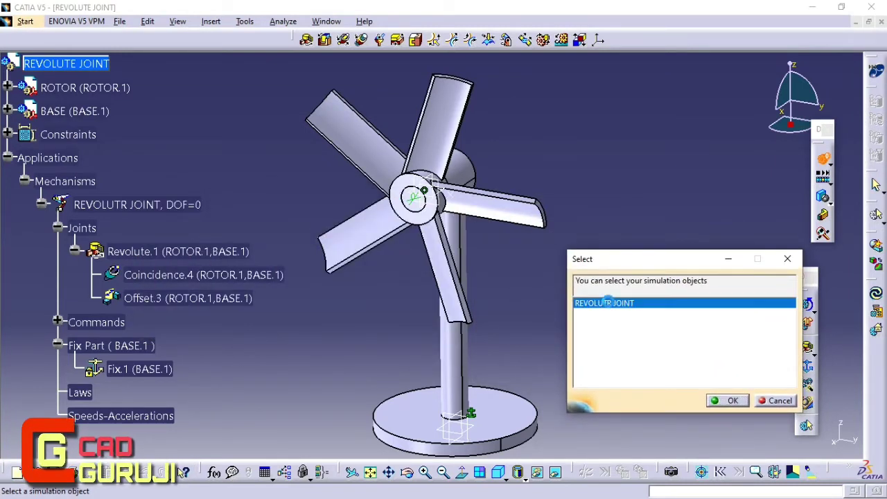
pyautogui.click(728, 401)
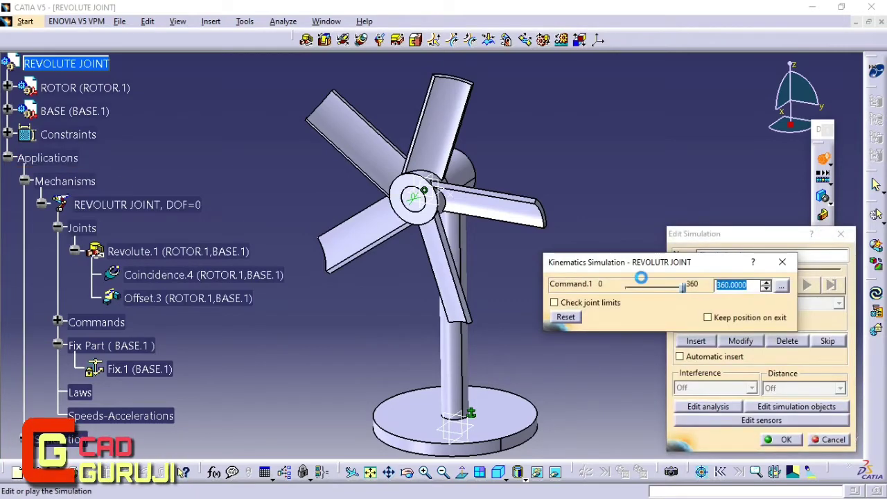
pyautogui.moveTo(645, 269); pyautogui.dragTo(535, 384)
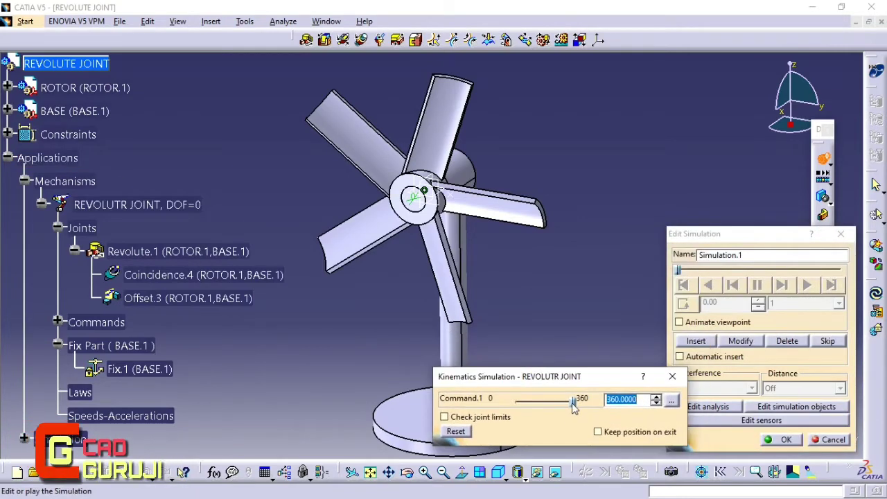
pyautogui.moveTo(575, 406); pyautogui.dragTo(493, 397)
pyautogui.click(696, 341)
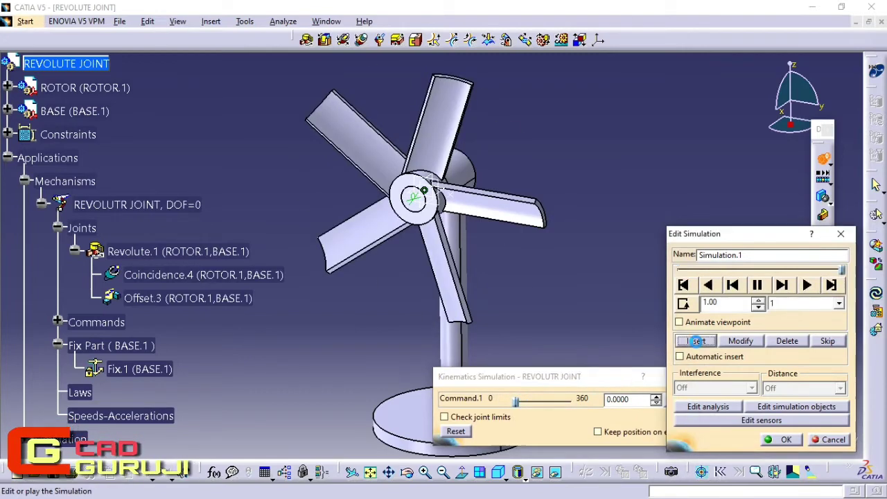
# - Play Simulation.1 backward and forward with an interpolation step of 0.02
pyautogui.click(779, 307)
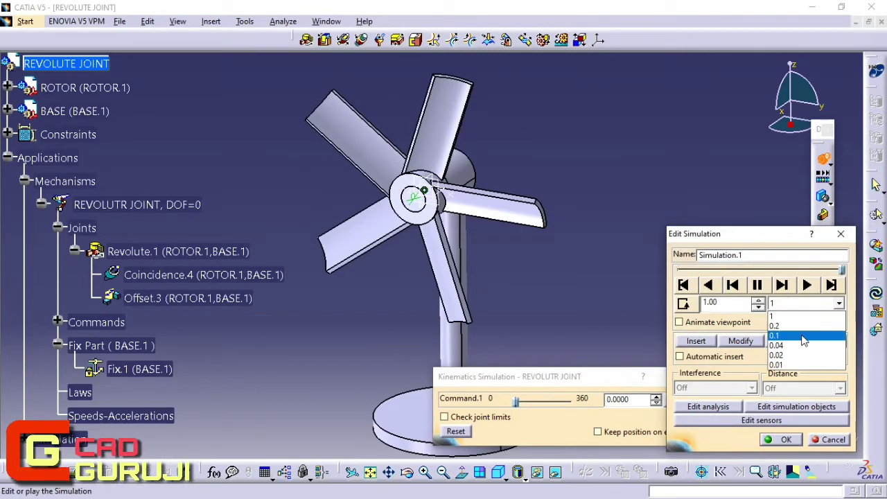
pyautogui.click(797, 356)
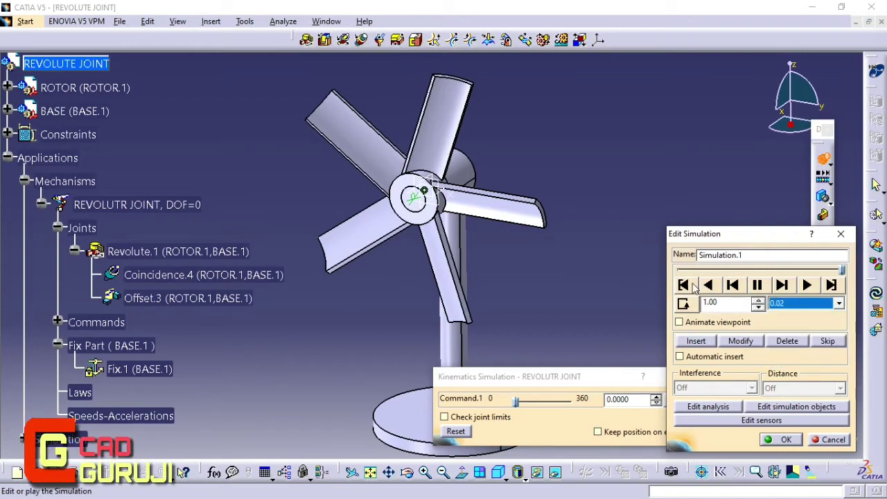
pyautogui.click(710, 287)
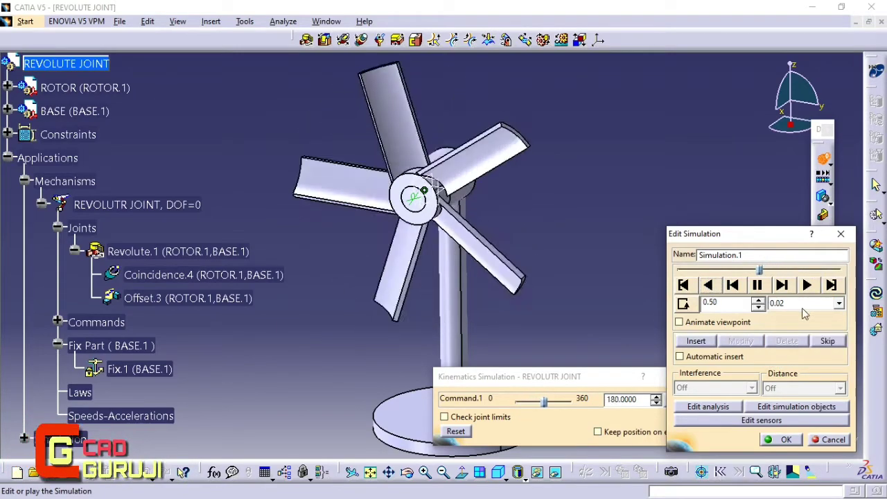
pyautogui.click(796, 306)
pyautogui.click(796, 306)
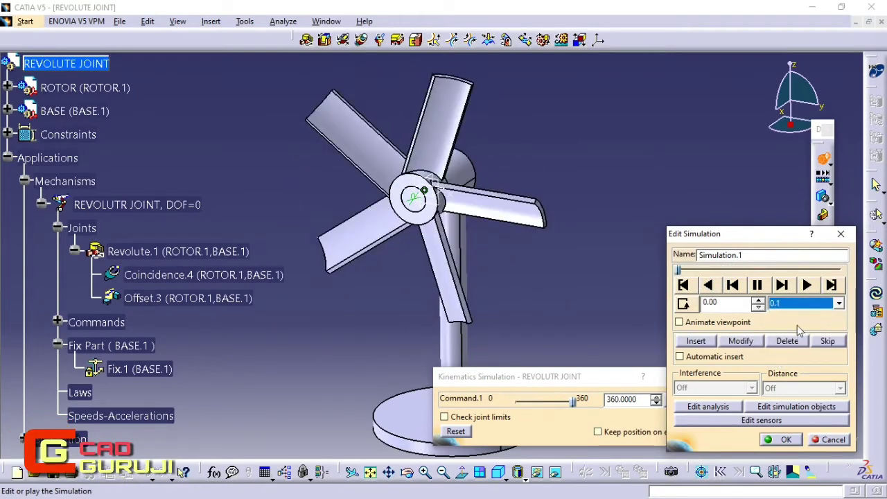
pyautogui.click(802, 356)
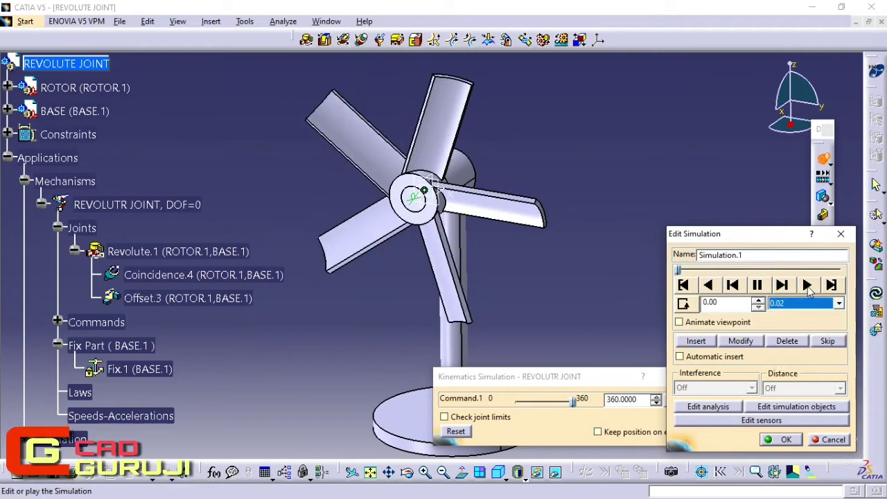
pyautogui.click(807, 285)
# - Play Simulation.1 in loop mode with interpolation steps of 0.1, 0.04, 0.02 and 0.01, and accept the simulation
pyautogui.click(804, 304)
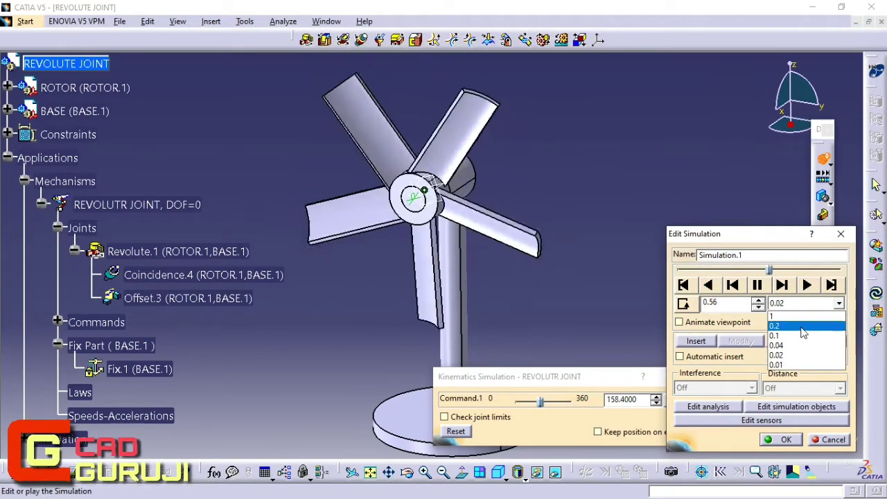
pyautogui.click(780, 337)
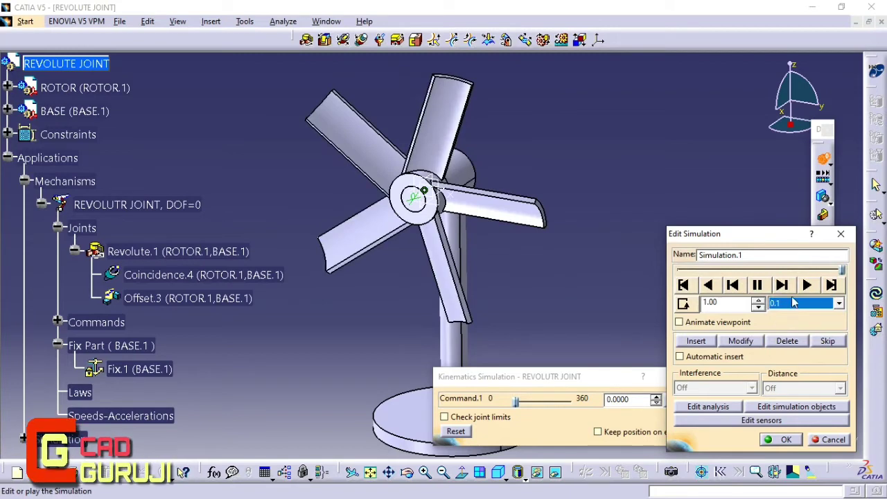
pyautogui.click(697, 340)
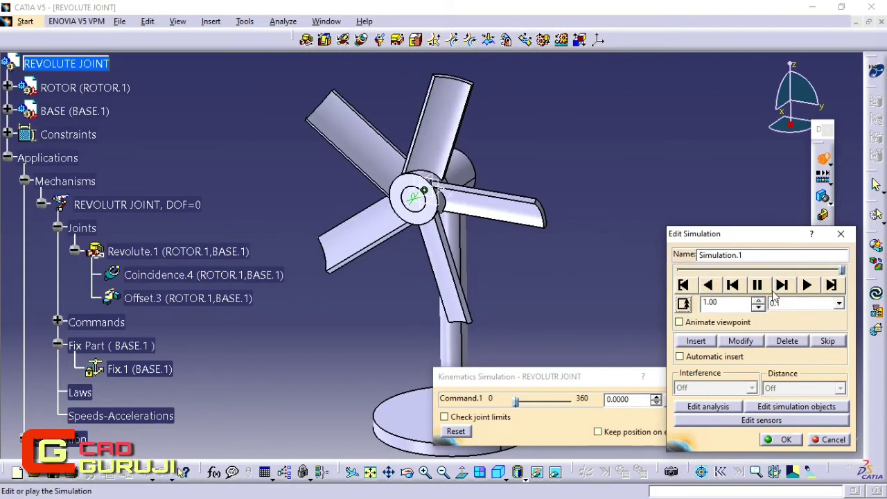
pyautogui.click(710, 285)
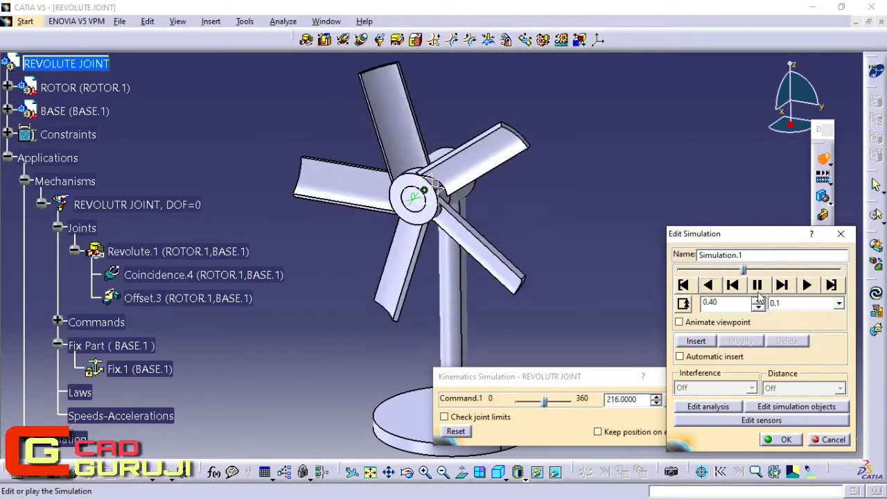
pyautogui.click(790, 303)
pyautogui.click(780, 345)
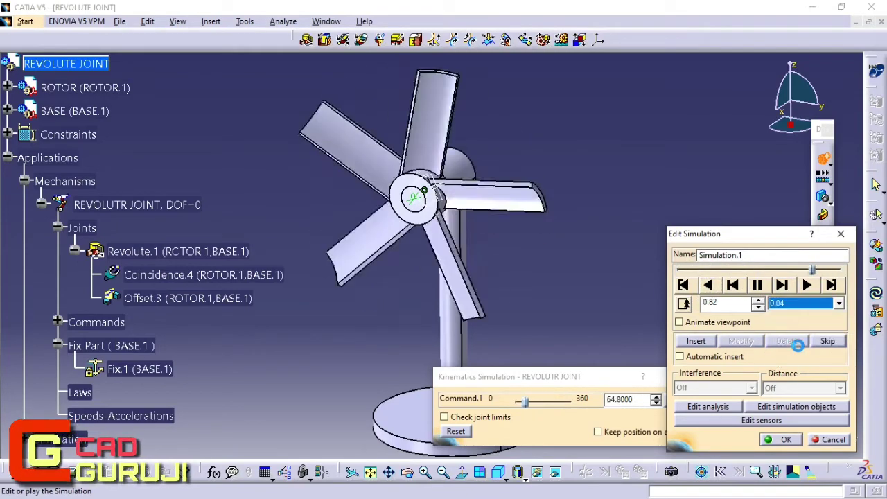
pyautogui.click(791, 303)
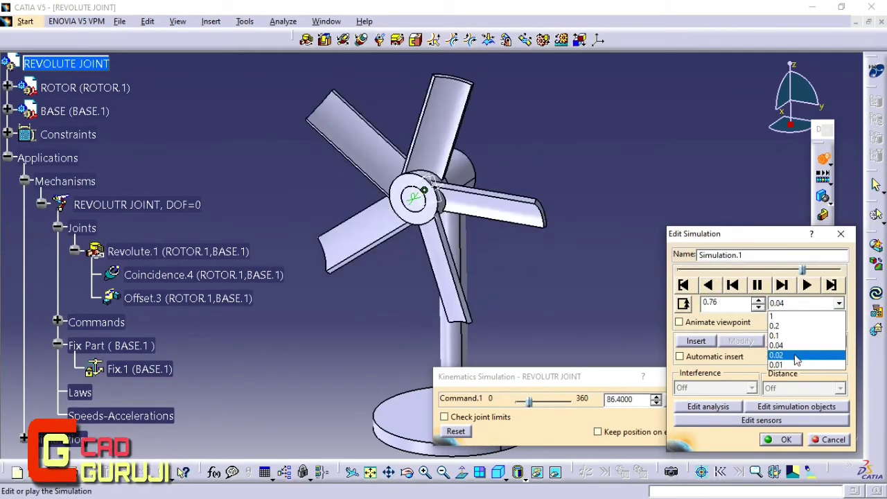
pyautogui.click(787, 353)
pyautogui.click(790, 303)
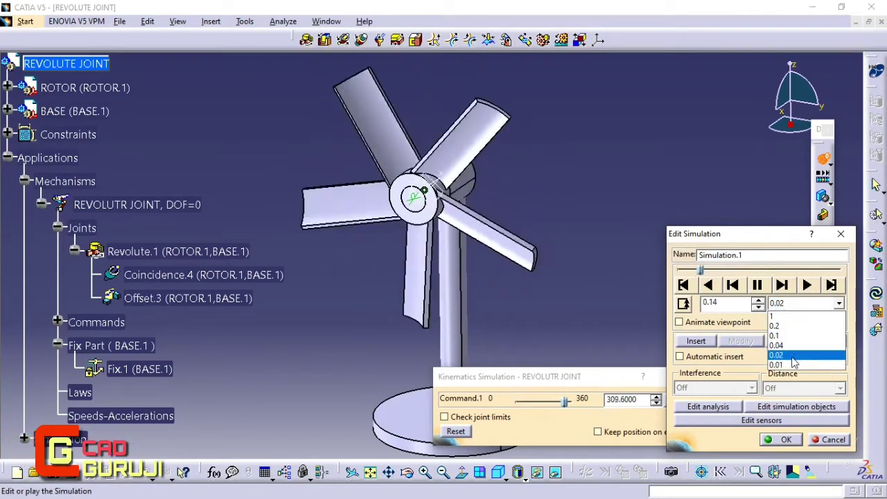
pyautogui.click(787, 373)
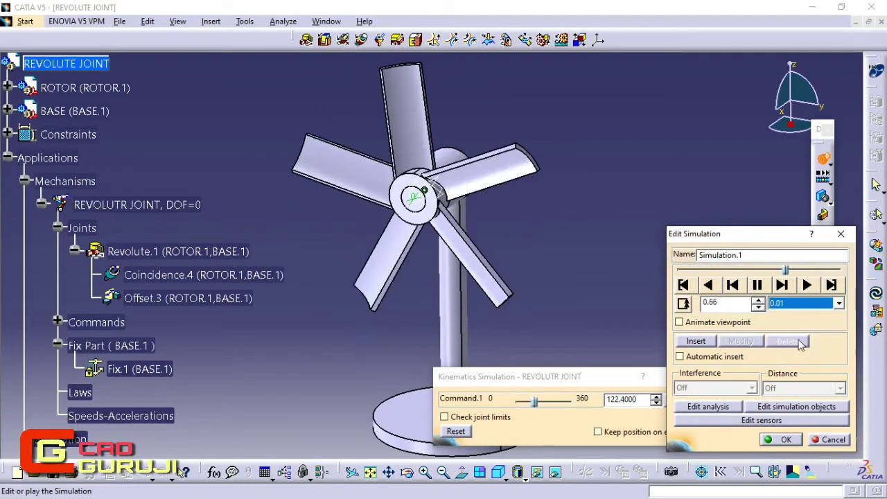
pyautogui.click(786, 439)
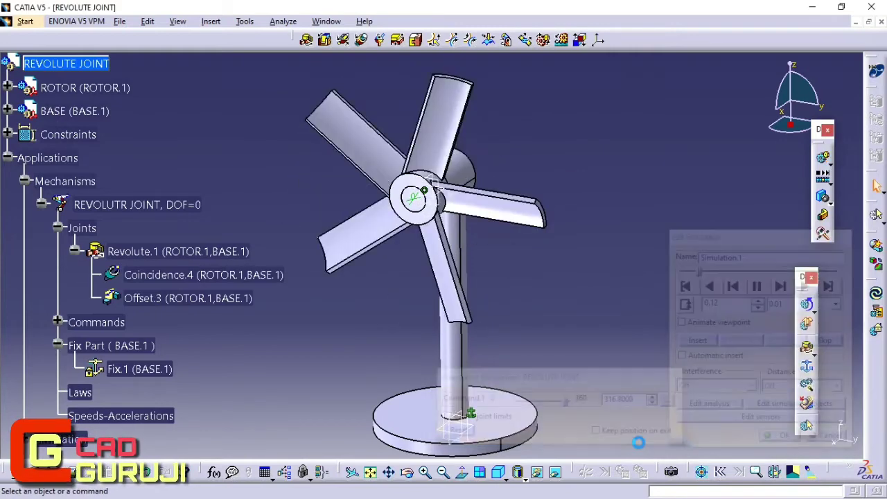
# - Reopen Simulation.1 from the specification tree, play it in loop mode with an interpolation step of 0.01, and accept it
pyautogui.scroll(-3, 111, 416)
pyautogui.click(34, 358)
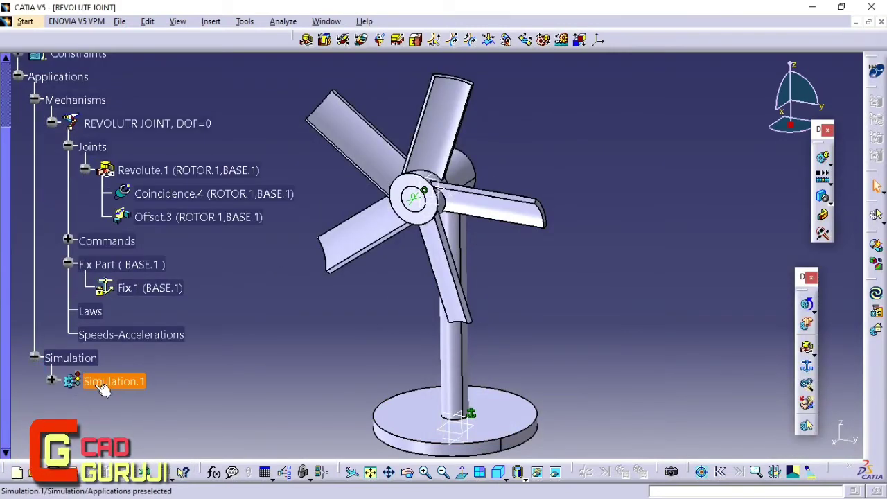
pyautogui.doubleClick(104, 381)
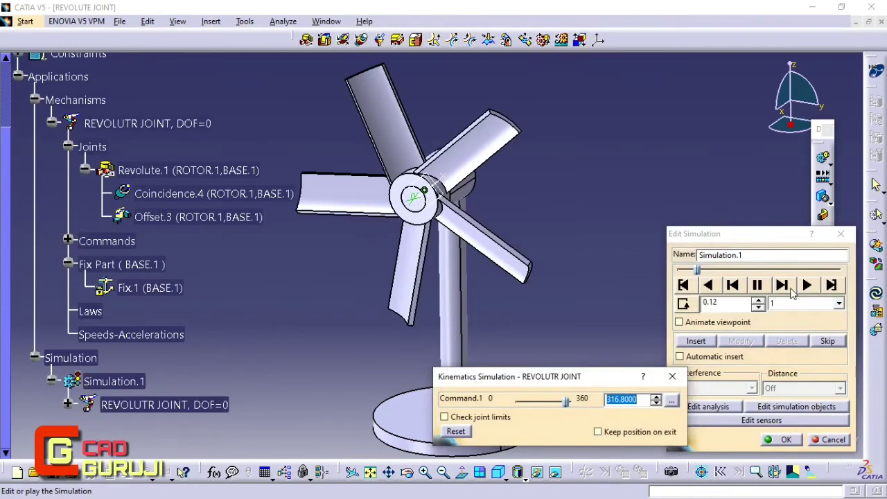
pyautogui.click(839, 303)
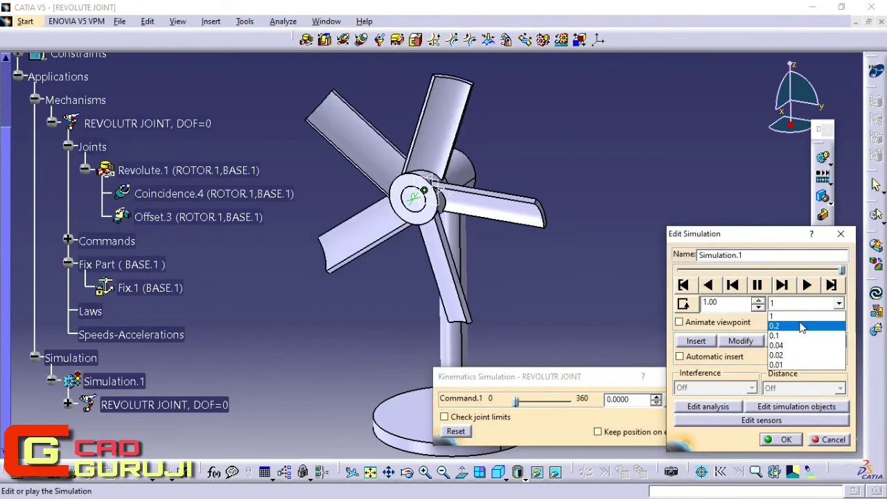
pyautogui.click(783, 366)
pyautogui.click(683, 303)
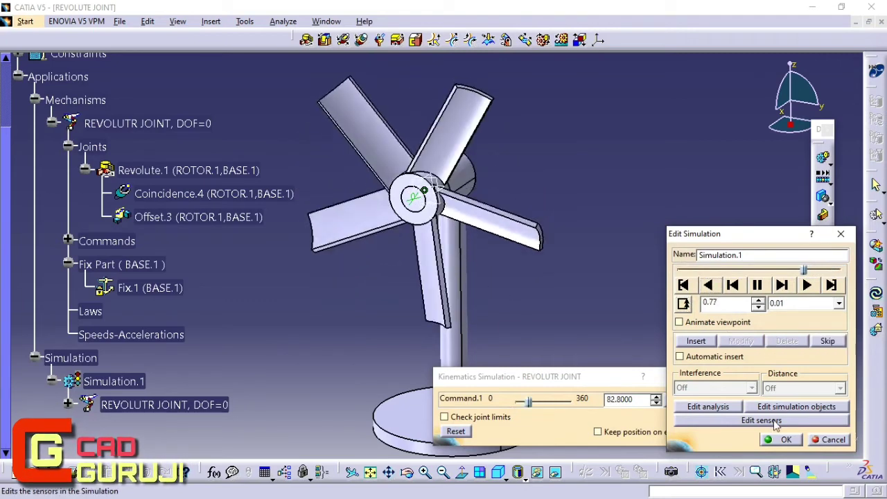
pyautogui.click(782, 440)
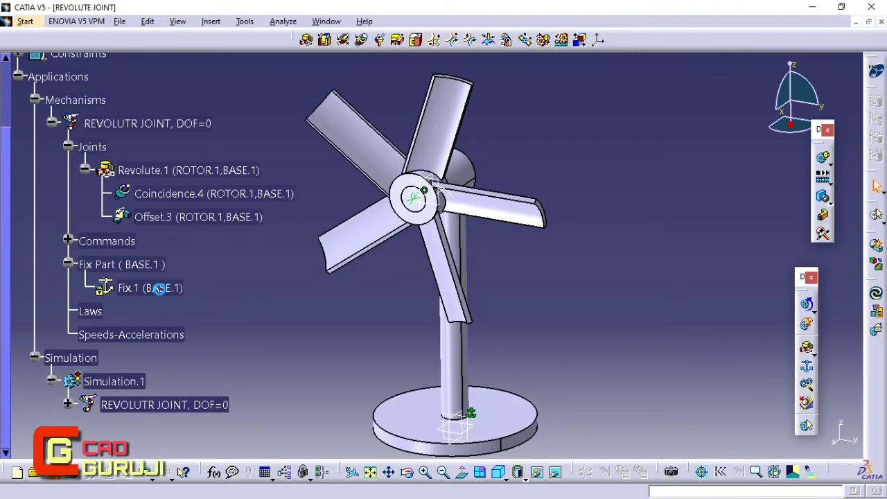
# - Save the assembly as REVOLUTE JOINT.CATProduct in the REVOLUTE JOINT folder and close the document
pyautogui.hotkey('ctrl', 's')
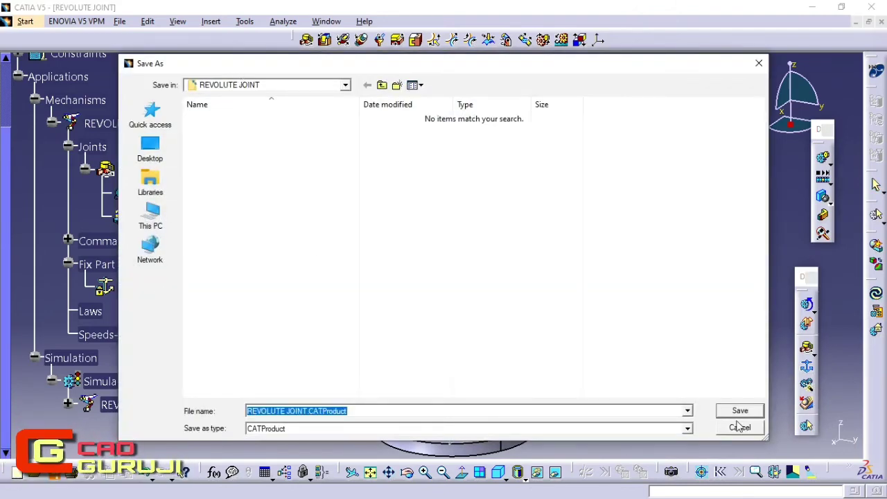
pyautogui.click(745, 411)
pyautogui.click(452, 282)
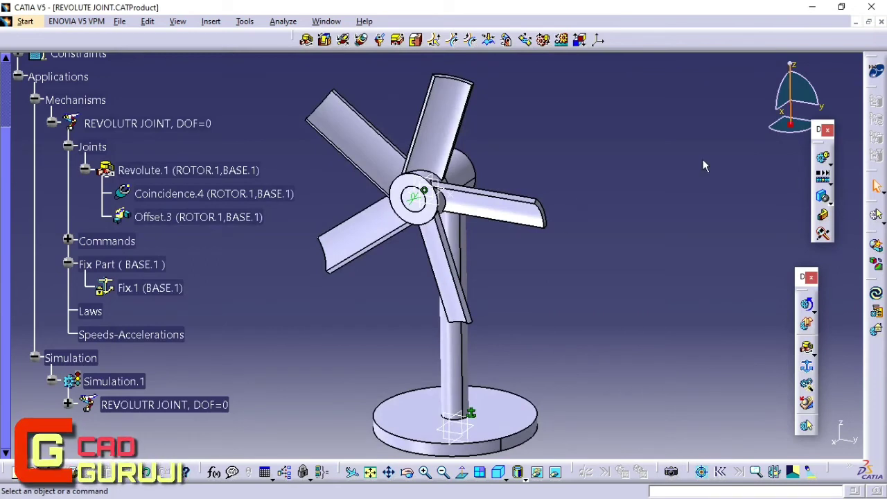
pyautogui.click(882, 22)
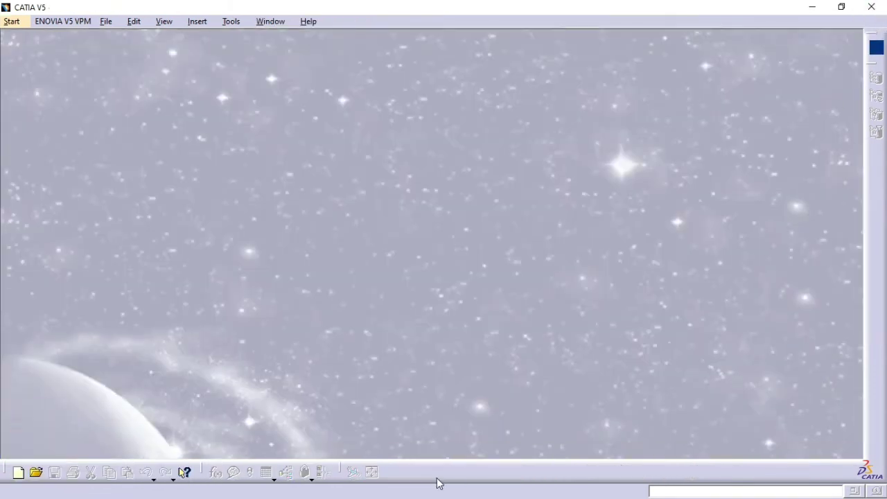